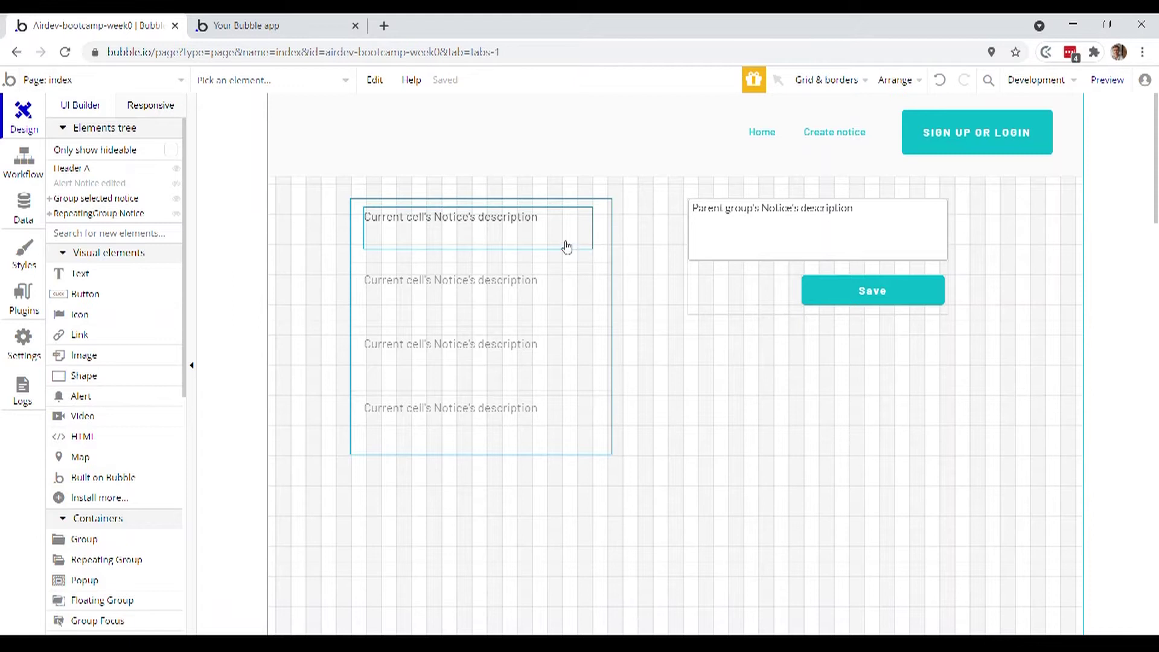
Narrow the notice description text in the first cell to about 263 px wide and place an icon about 47 by 45 px beside it.
double_click(551, 232)
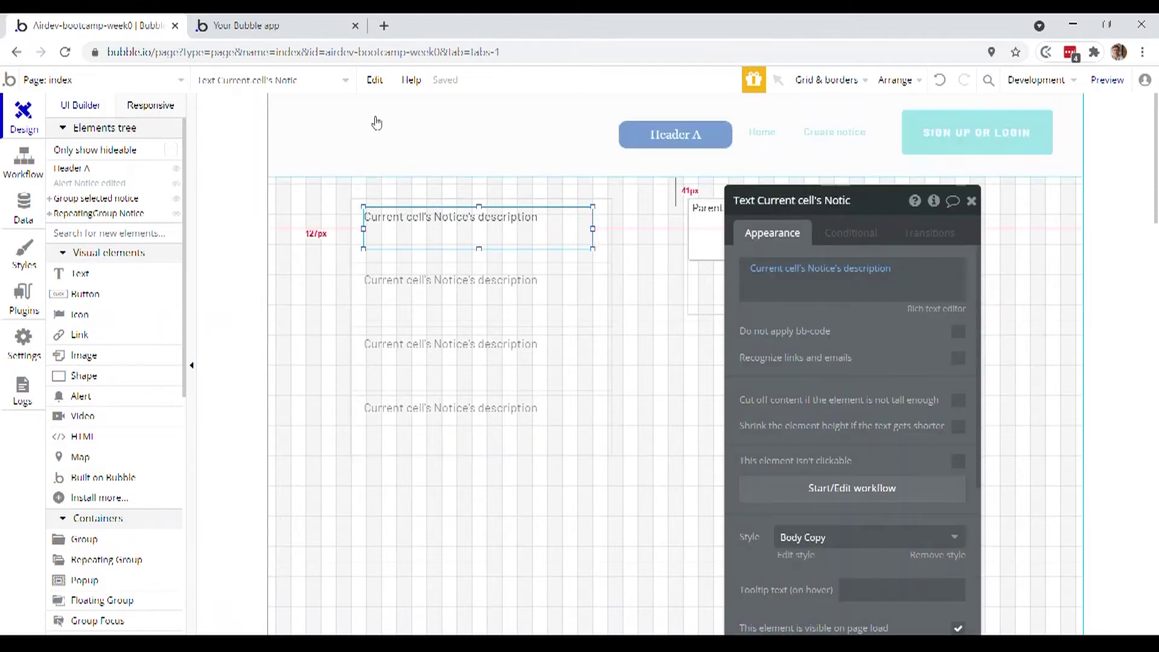
left_click_drag(592, 230, 560, 227)
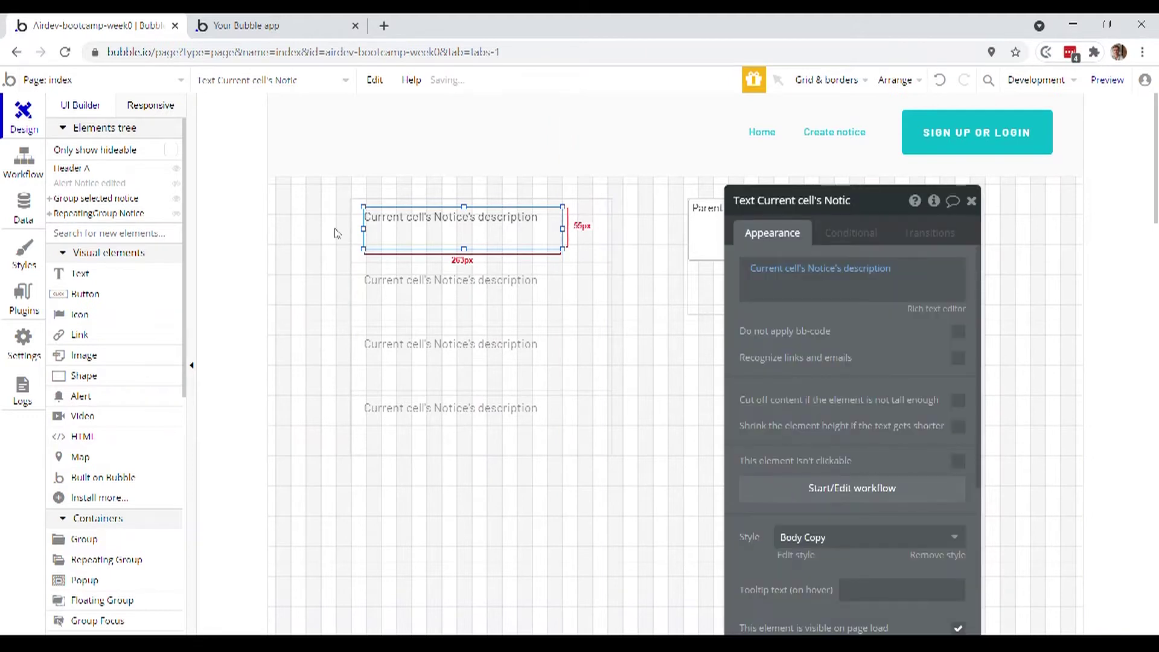
left_click(123, 318)
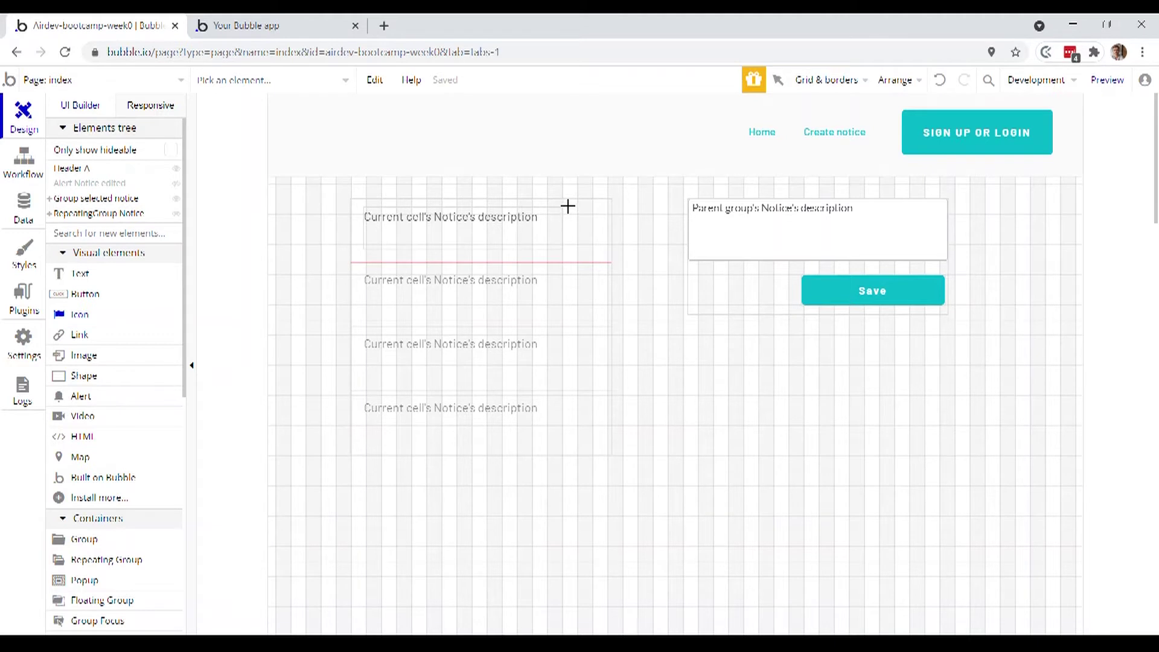
left_click_drag(568, 207, 603, 242)
Change the new icon's symbol to the plus-square icon.
left_click(893, 268)
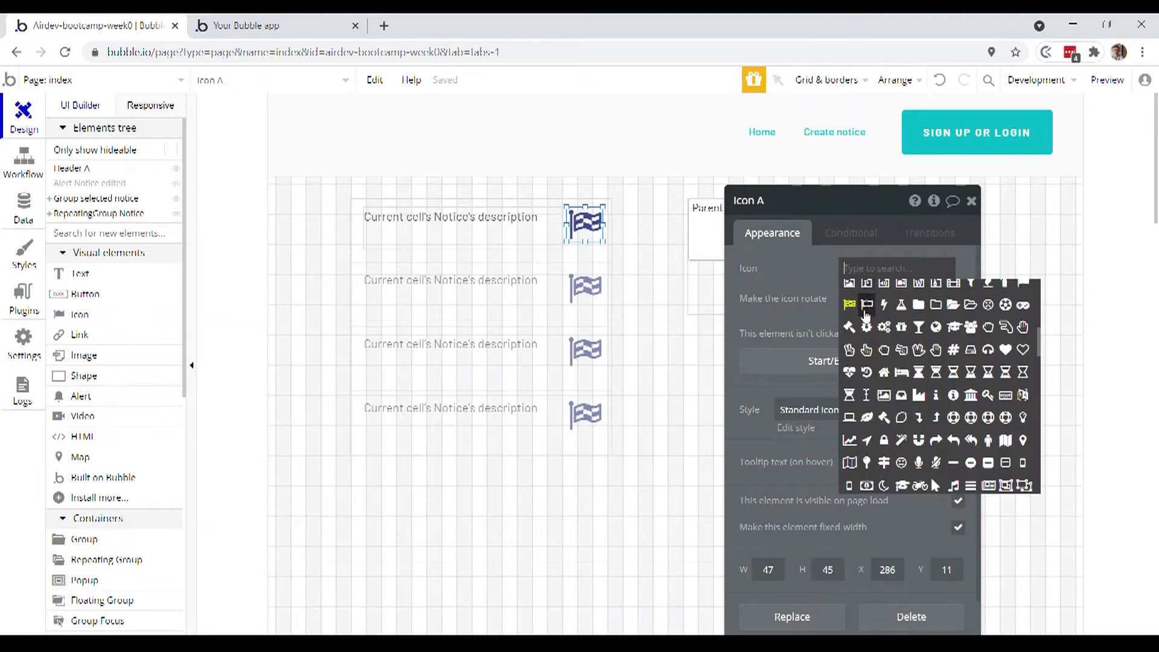
scroll(926, 374, "up", 3)
scroll(924, 374, "down", 3)
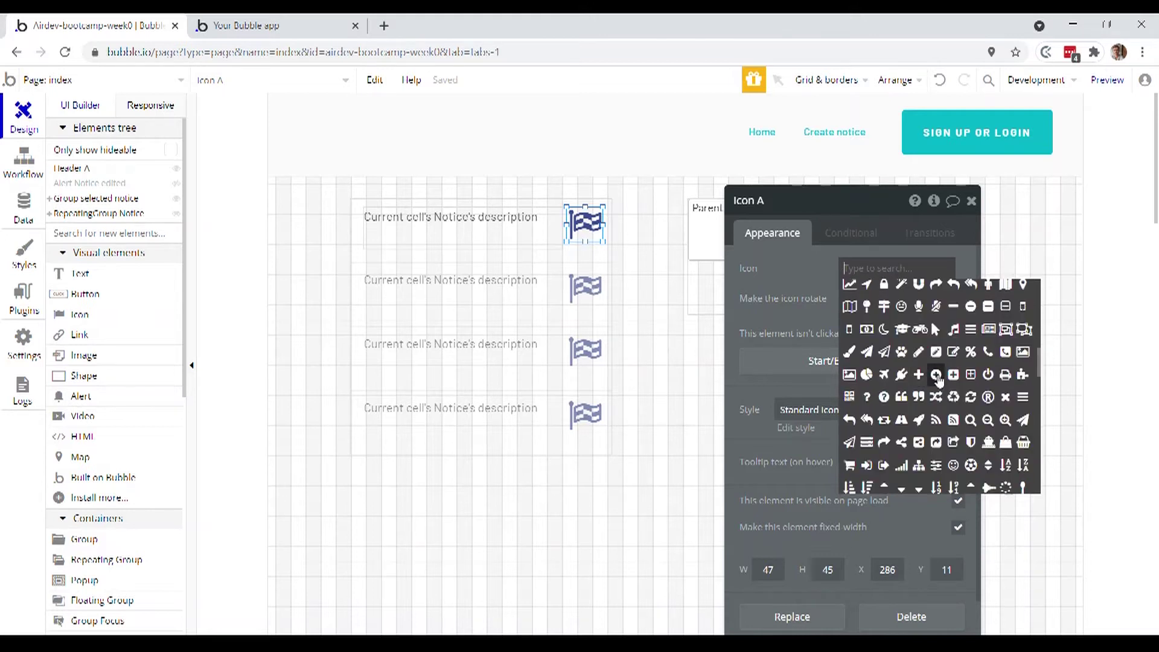
left_click(937, 375)
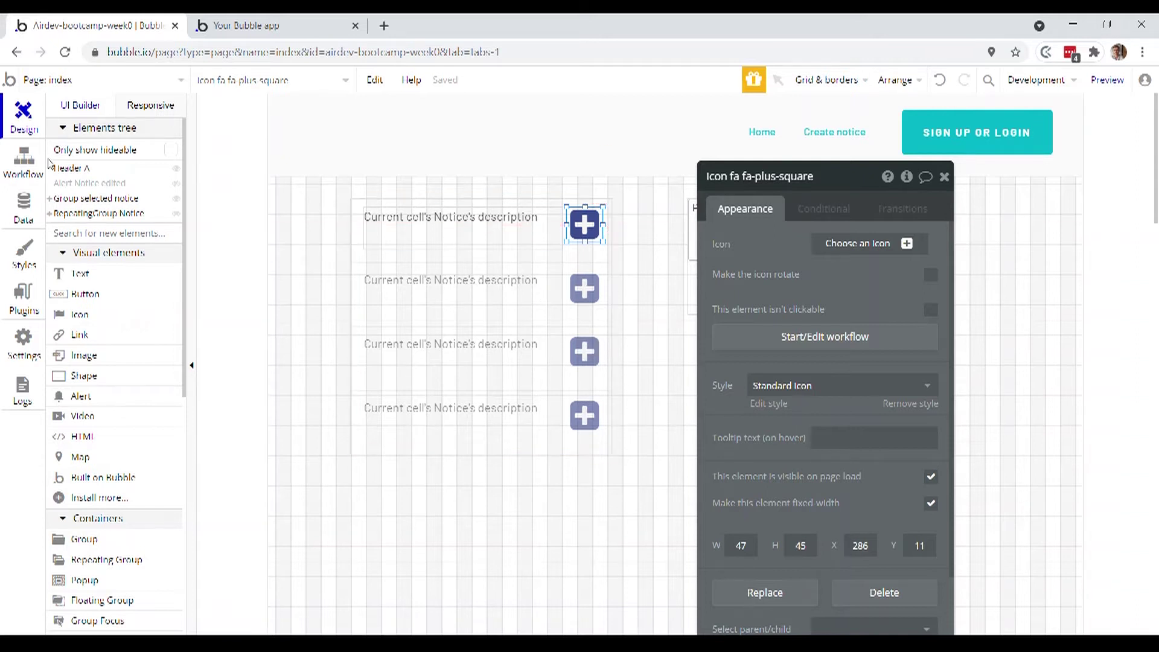
Create a field named favourite-notice of type Notice, not a list, on the User data type.
left_click(22, 215)
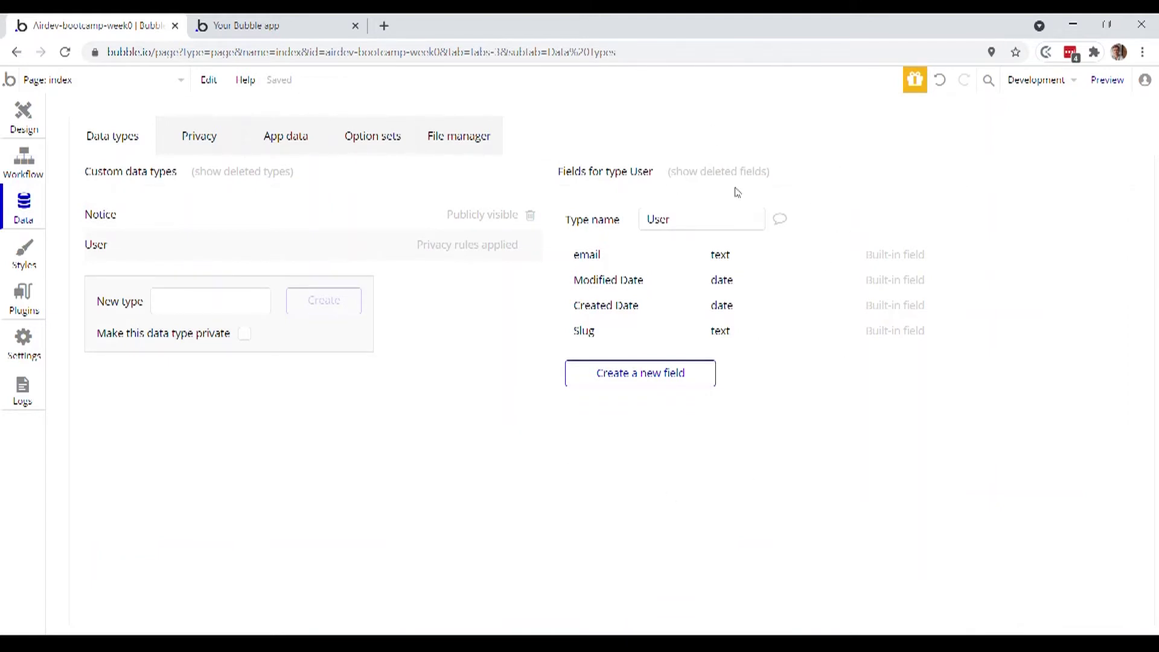
left_click(658, 384)
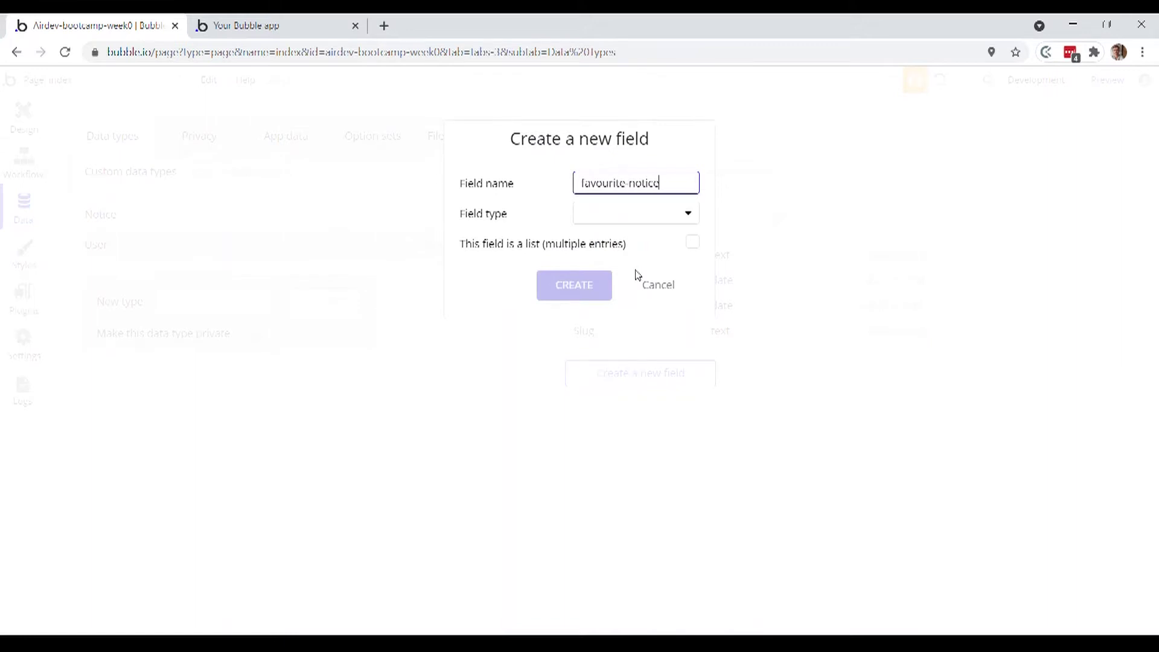
left_click(642, 216)
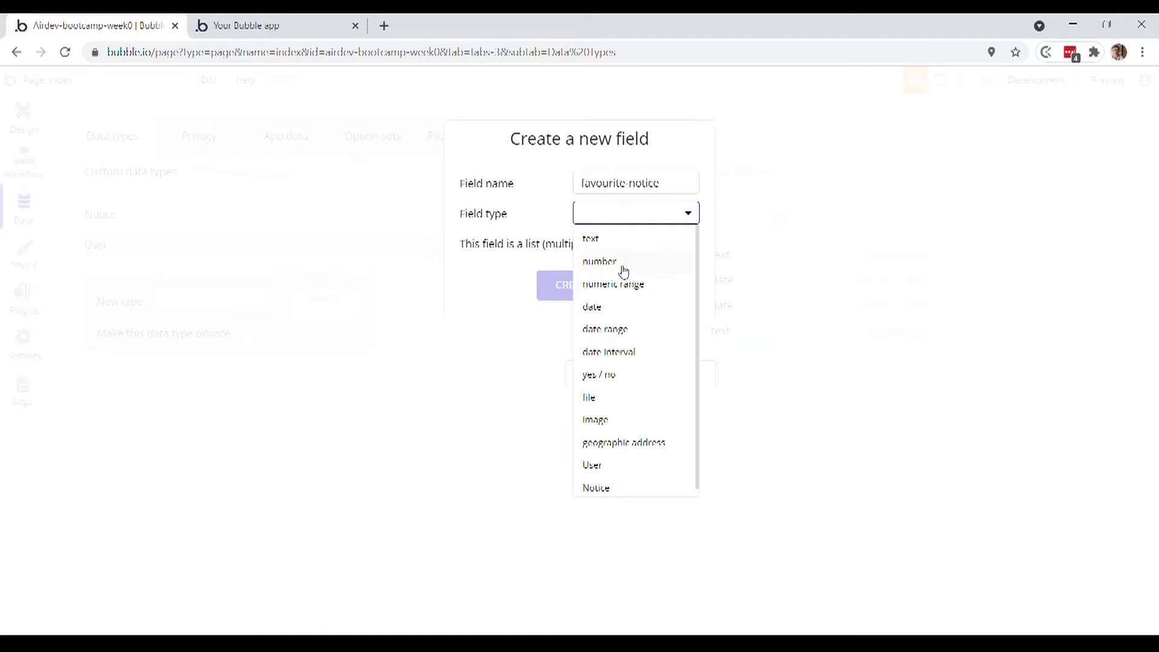
scroll(629, 324, "down", 1)
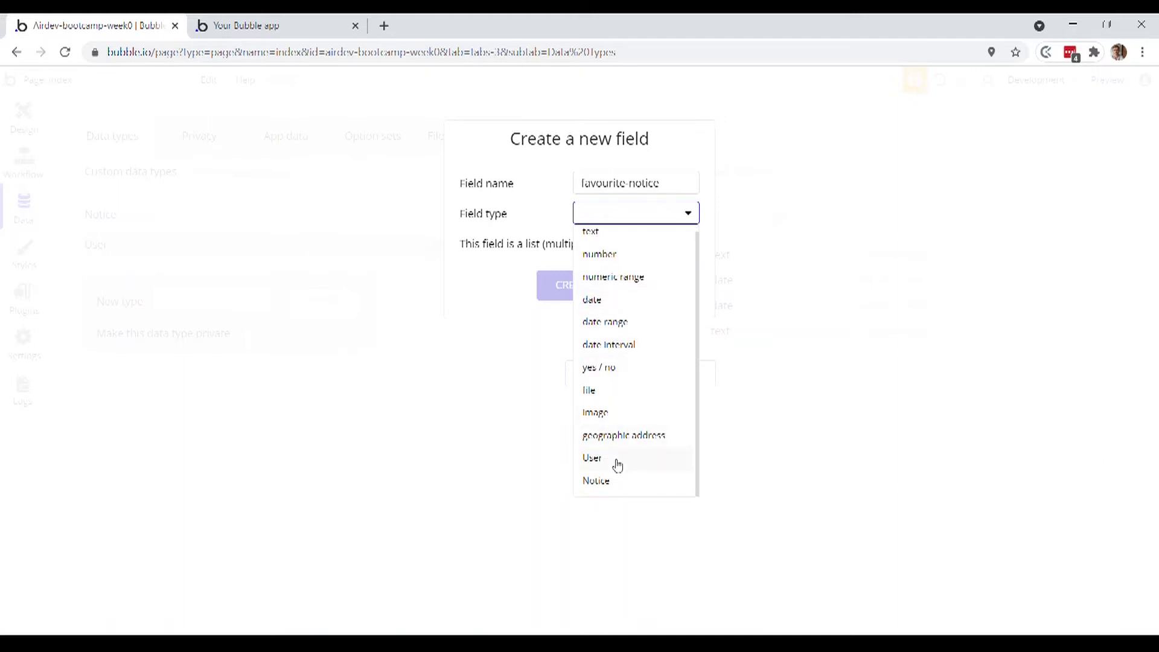
left_click(643, 487)
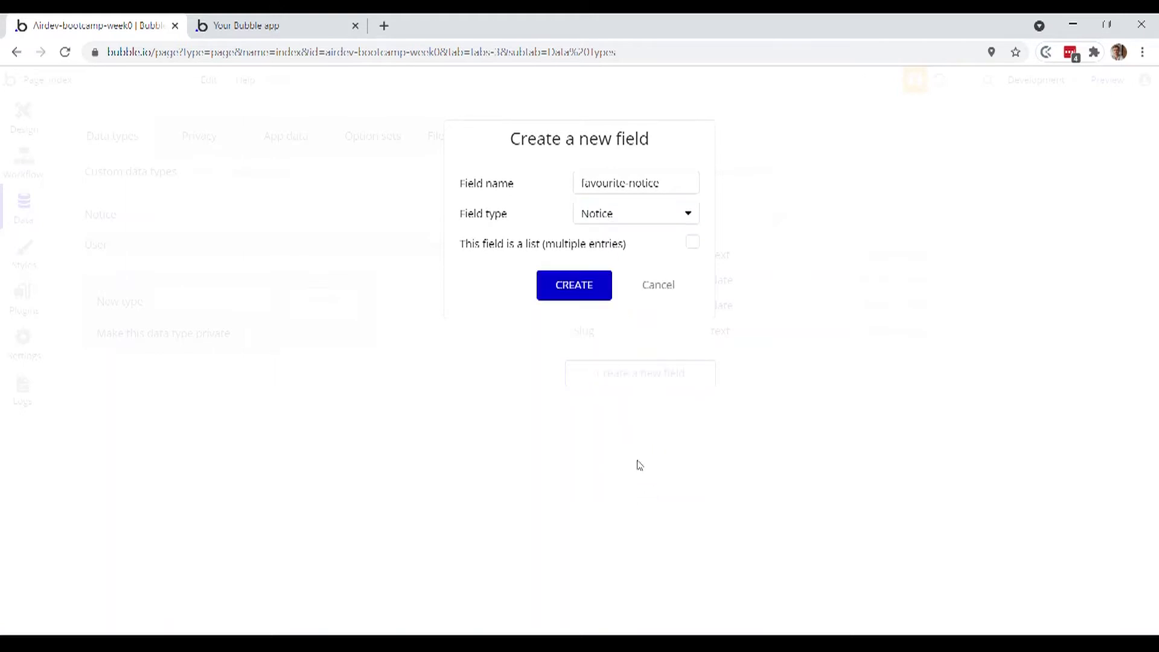
left_click(579, 287)
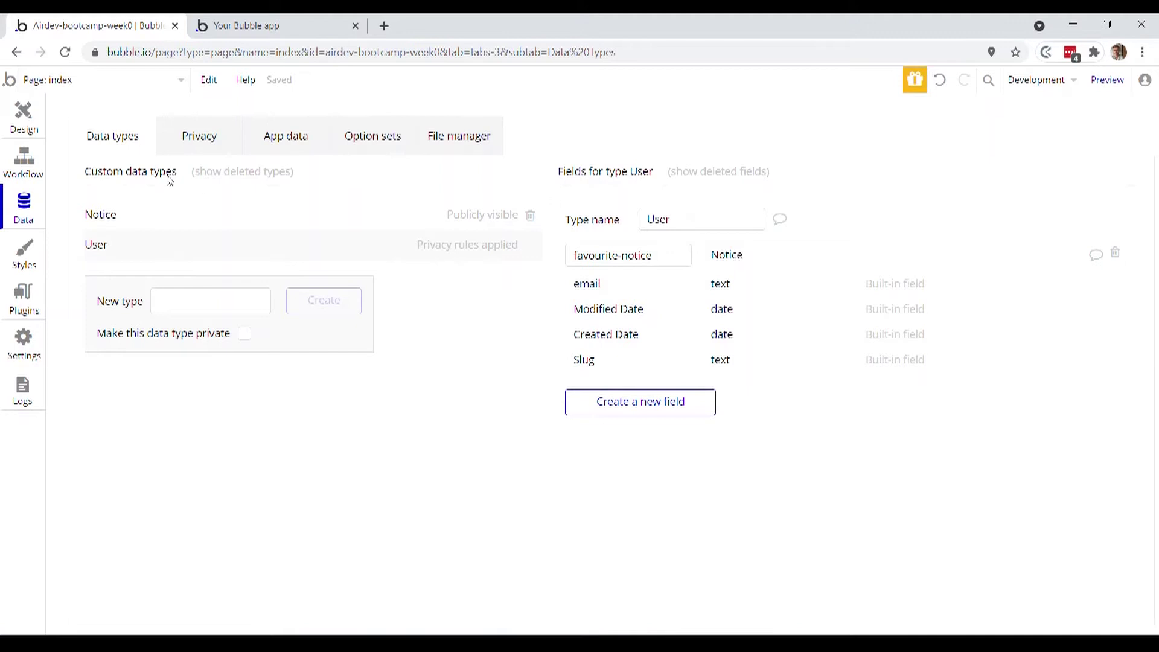
Start a workflow for when the plus-square icon is clicked, with a Make changes to thing action.
left_click(24, 118)
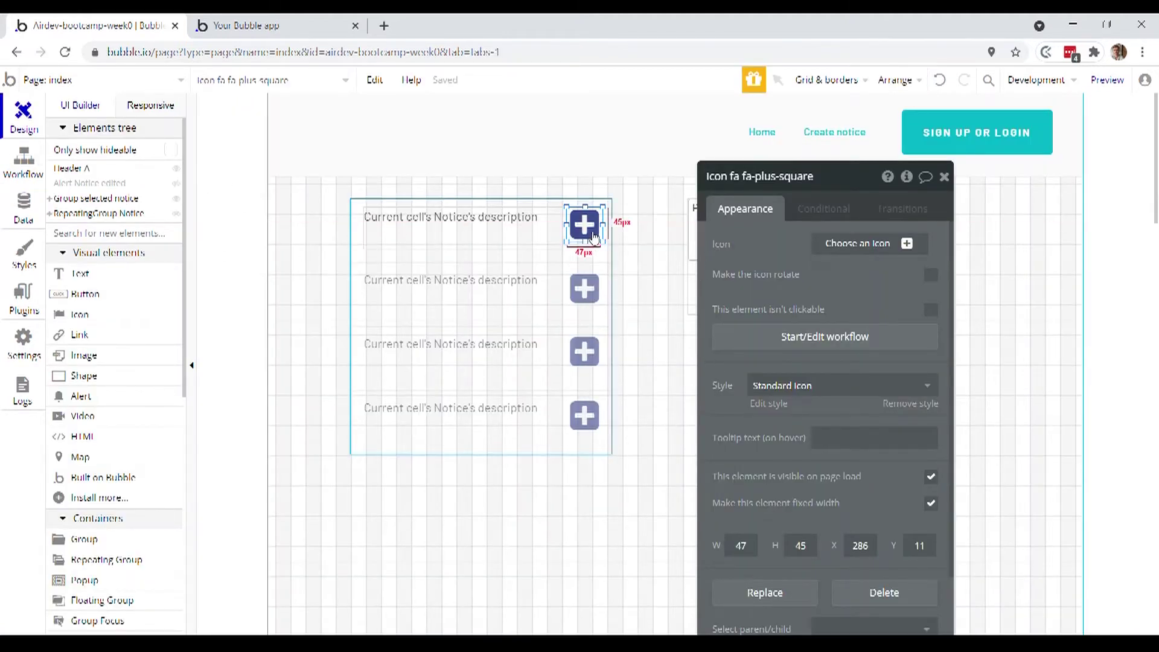
left_click(791, 338)
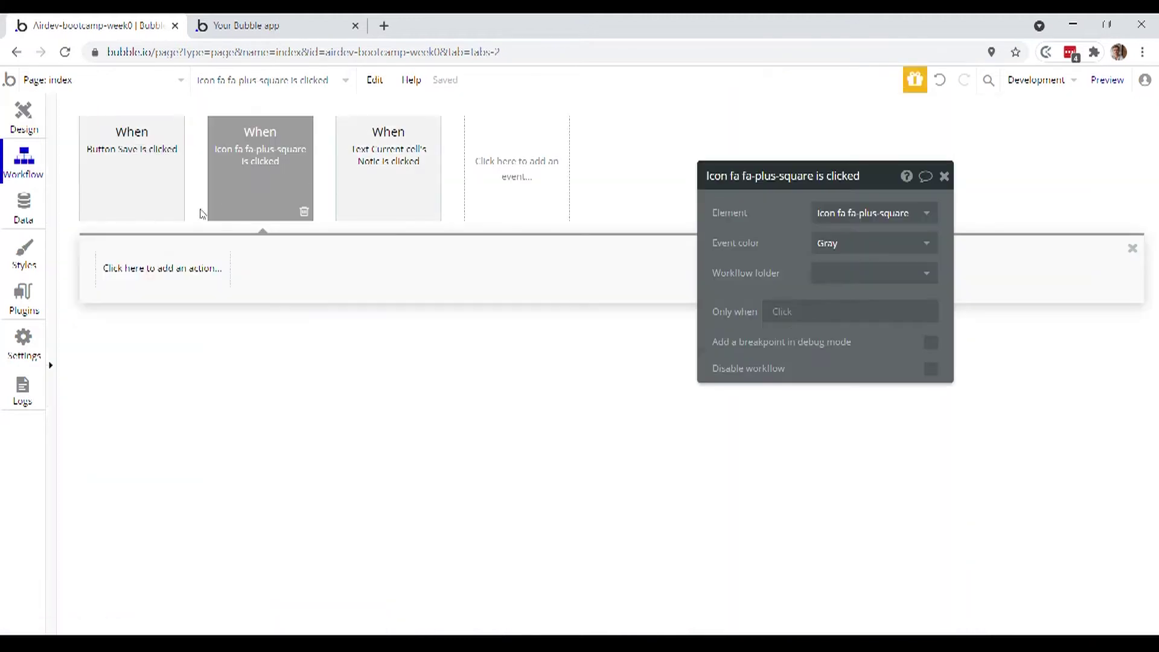
left_click(171, 271)
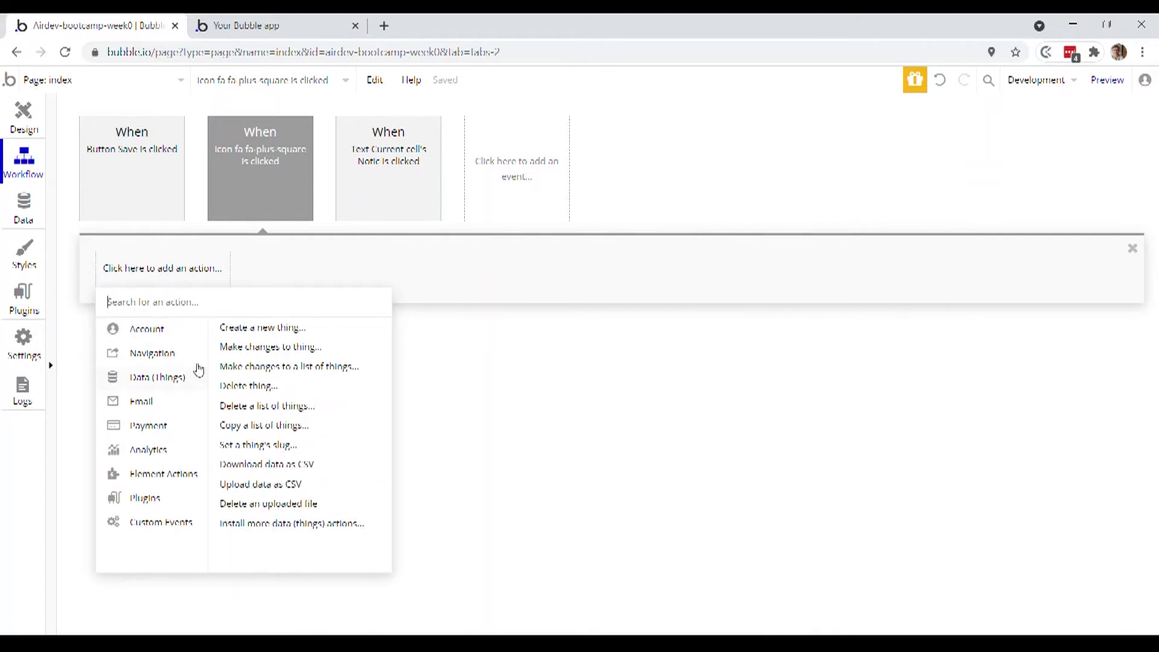
mouse_move(181, 384)
left_click(283, 346)
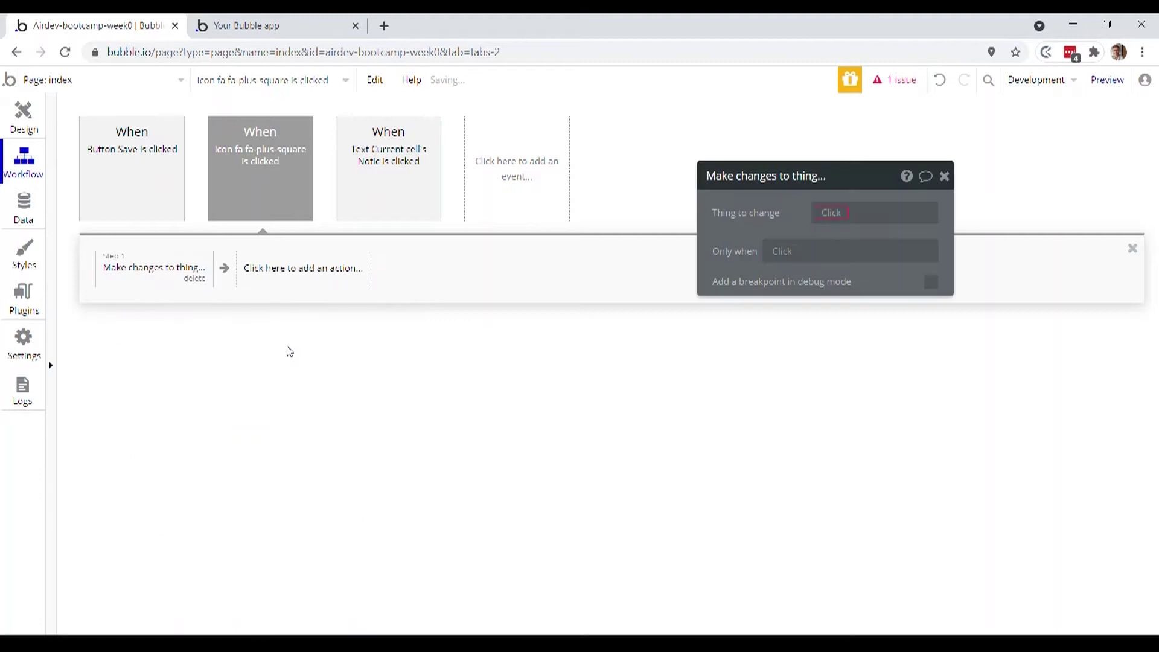
Set the thing to change to Current User and add favourite-notice as the field to change.
left_click(614, 308)
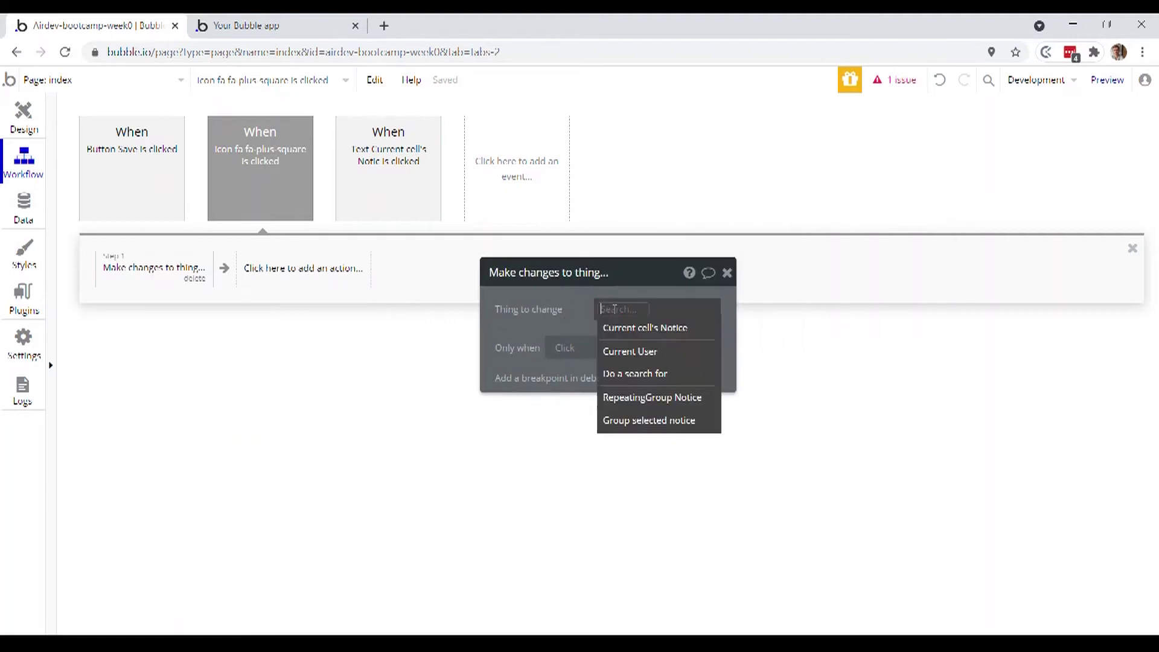
left_click(664, 353)
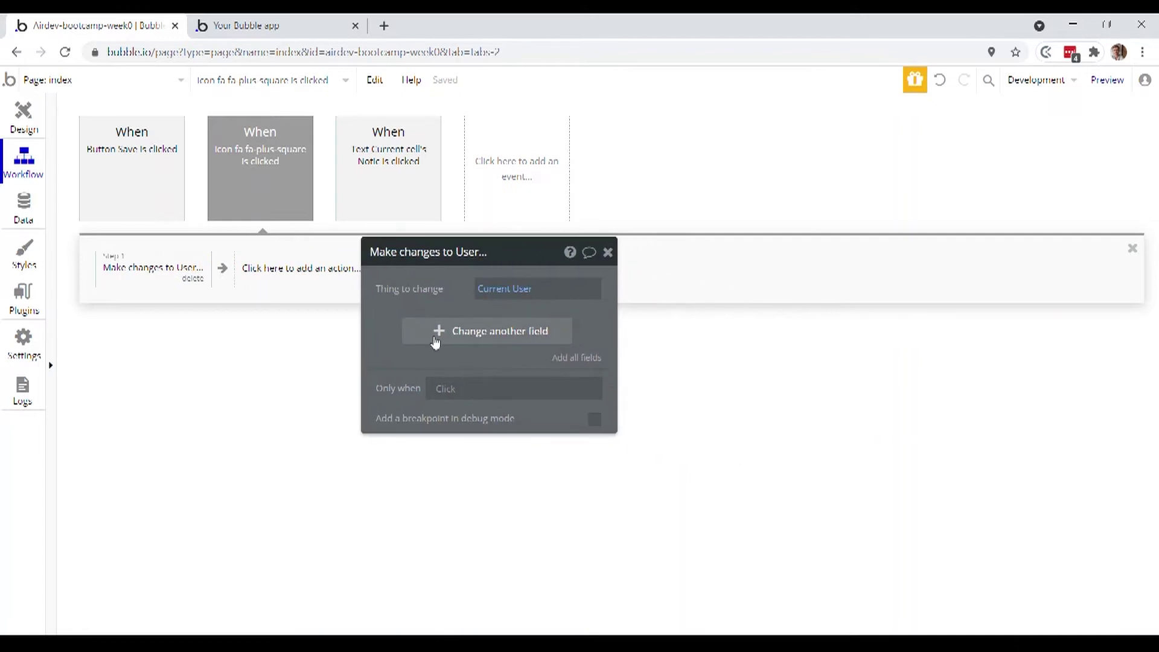
left_click(470, 335)
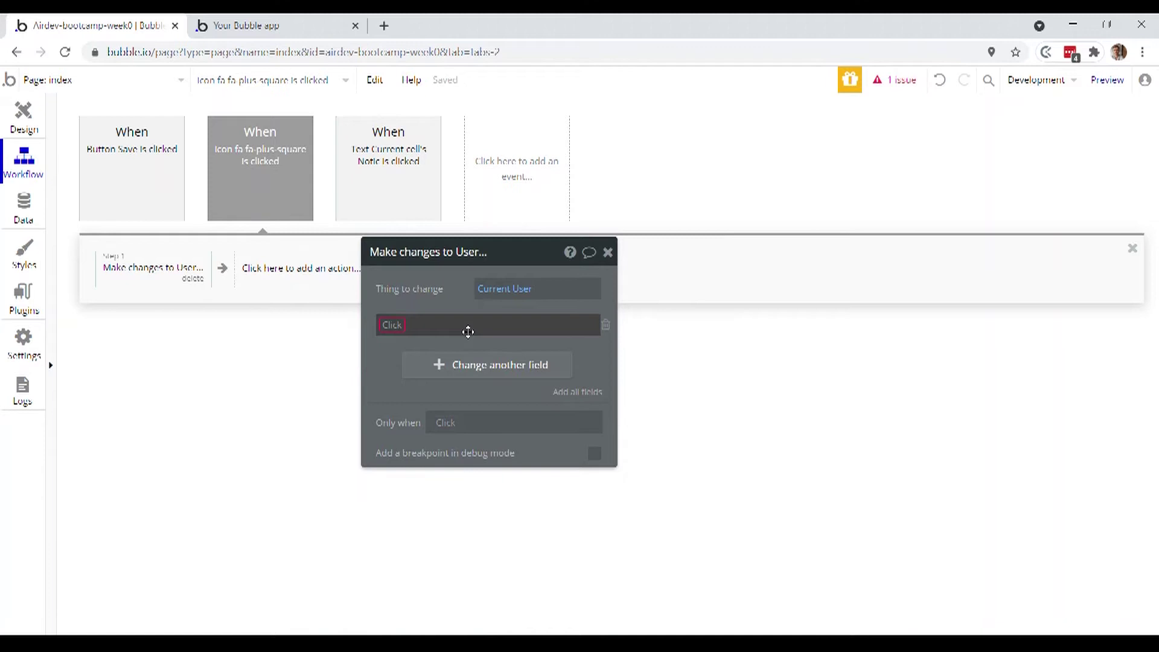
left_click(392, 326)
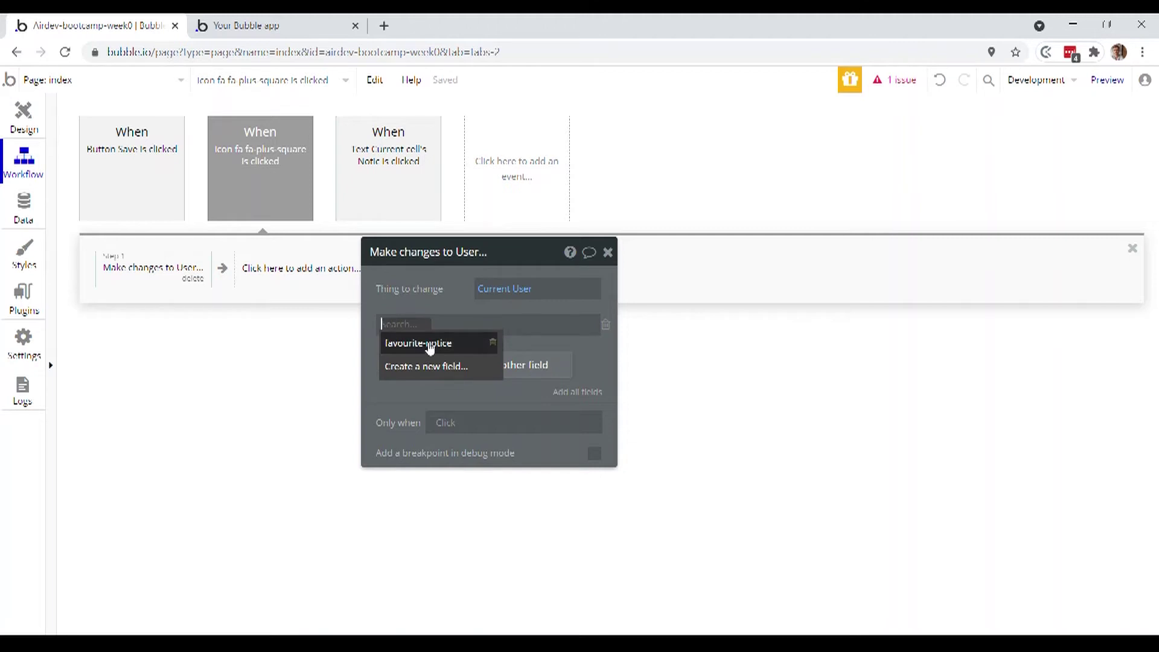
left_click(430, 344)
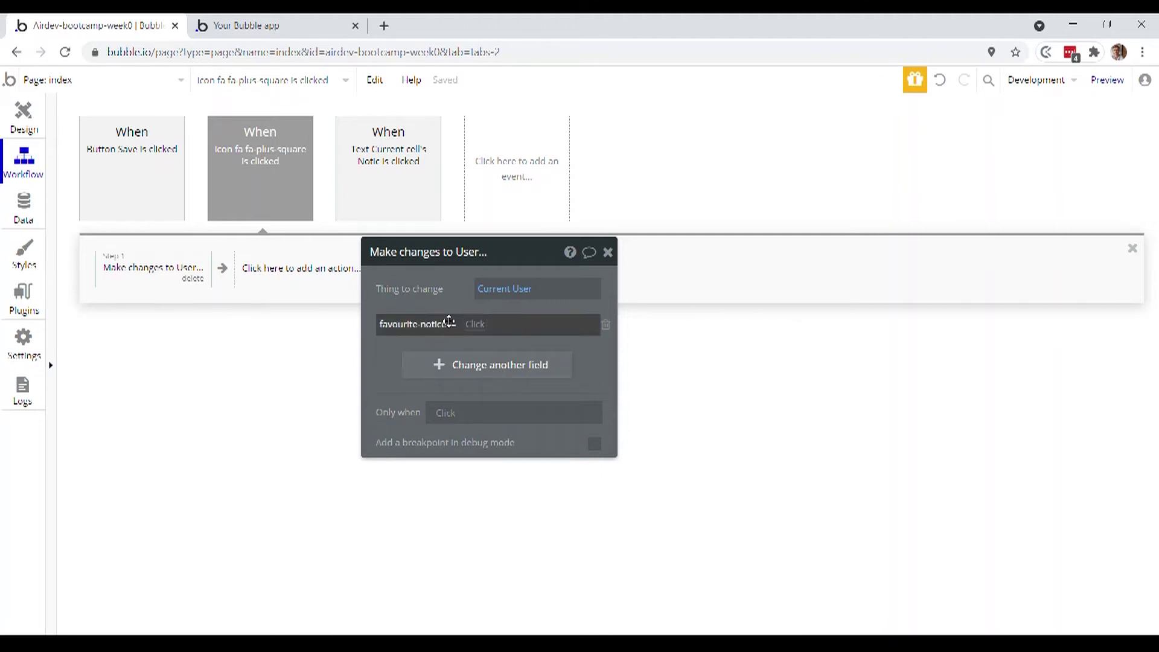
left_click(301, 268)
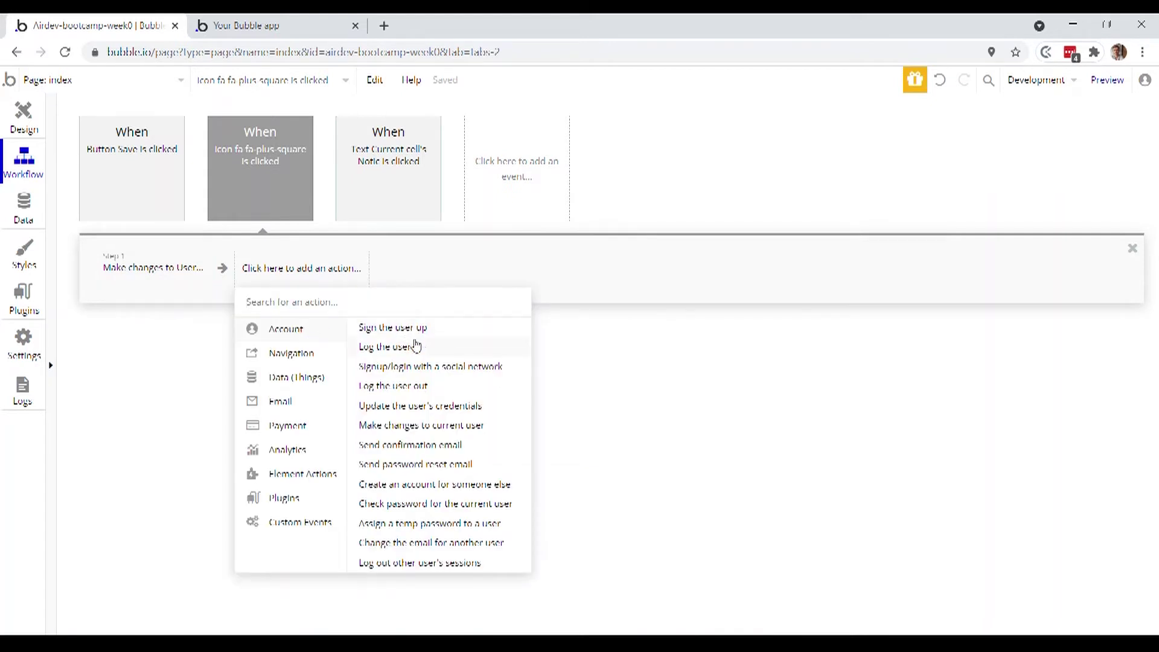
left_click(461, 406)
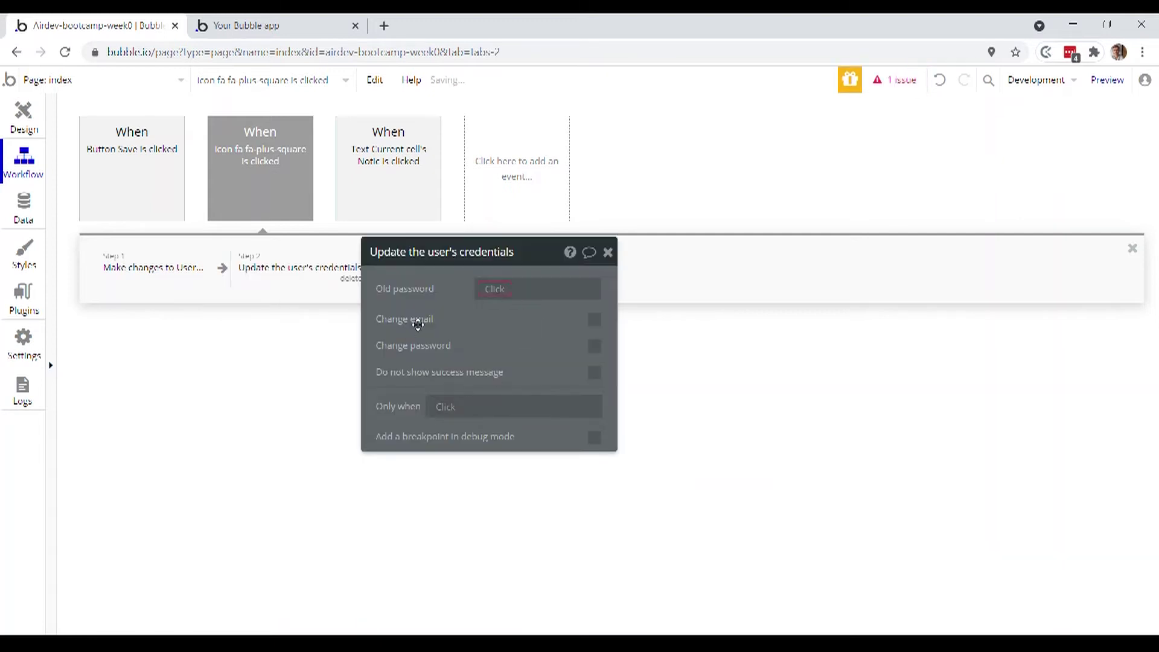
left_click(595, 320)
left_click(350, 278)
In the Make changes to User action, set favourite-notice to Current cell's Notice.
left_click(154, 265)
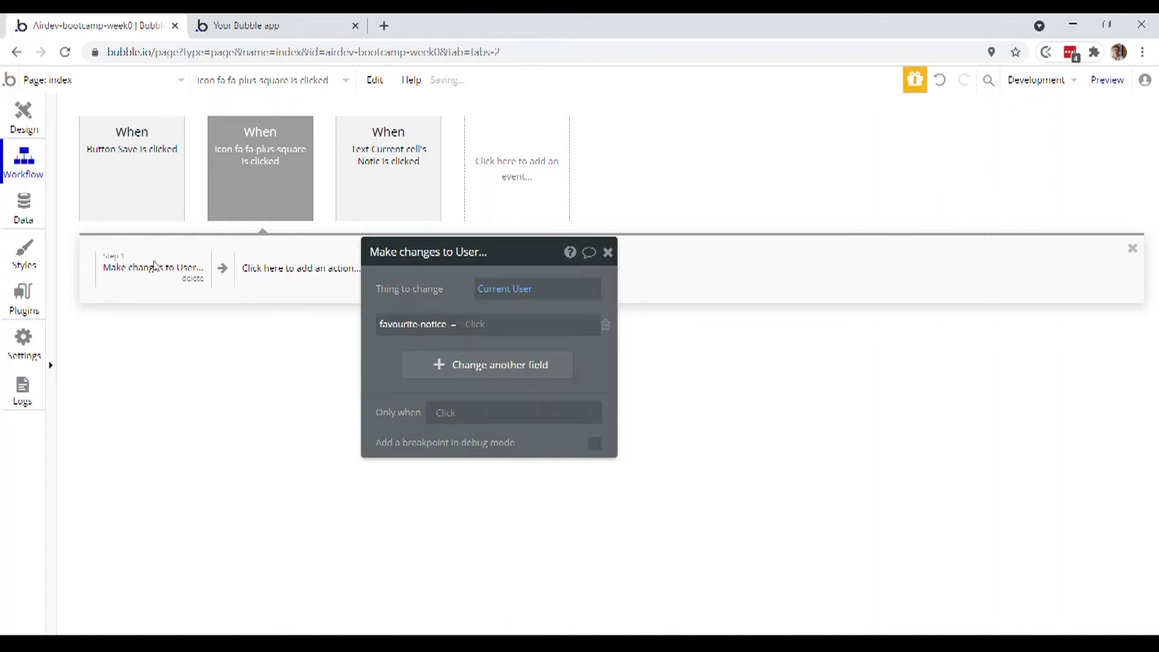
left_click(477, 326)
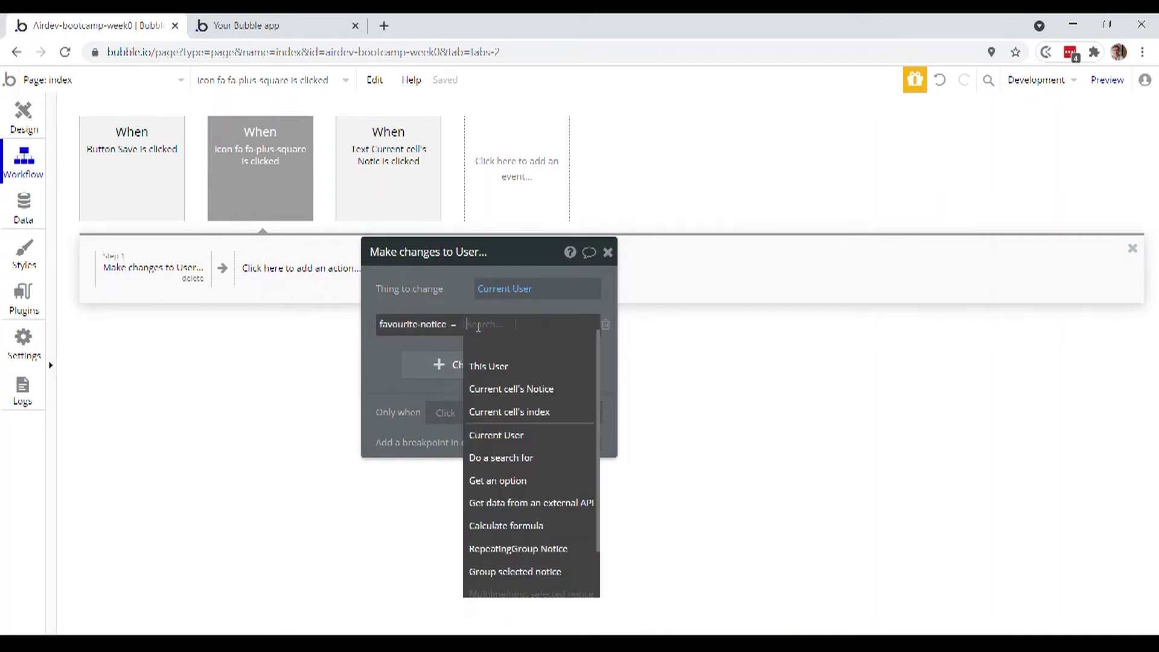
left_click(534, 390)
Return to the page design, then refresh the running app in the other browser tab and show its Home page.
left_click(18, 132)
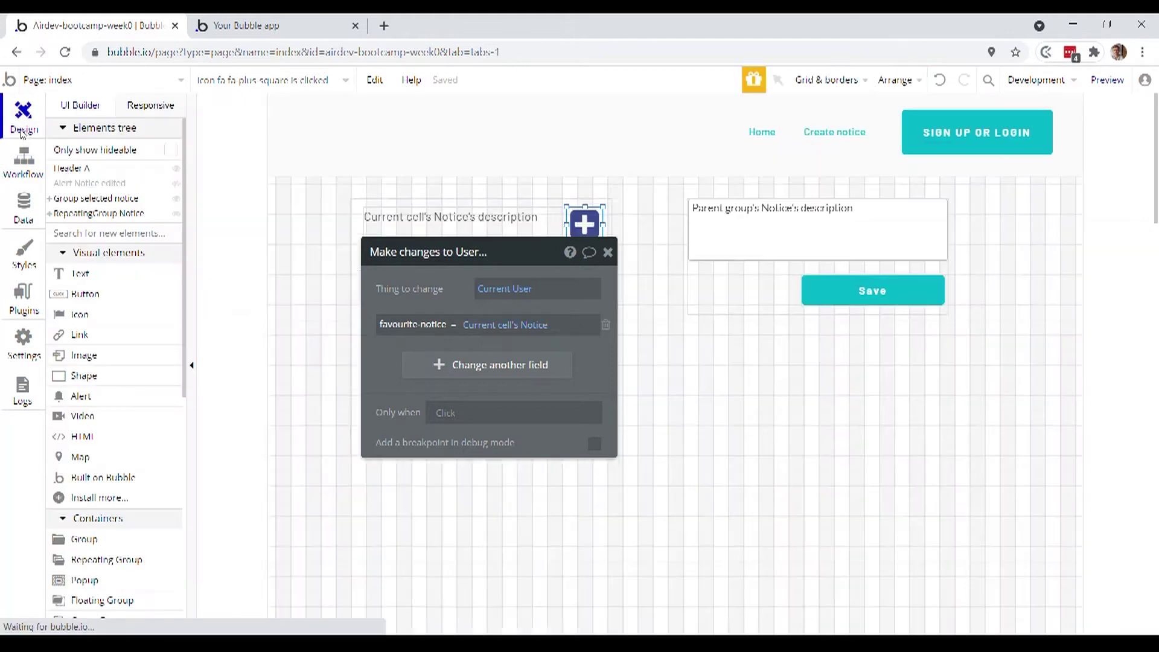
left_click_drag(423, 309, 798, 335)
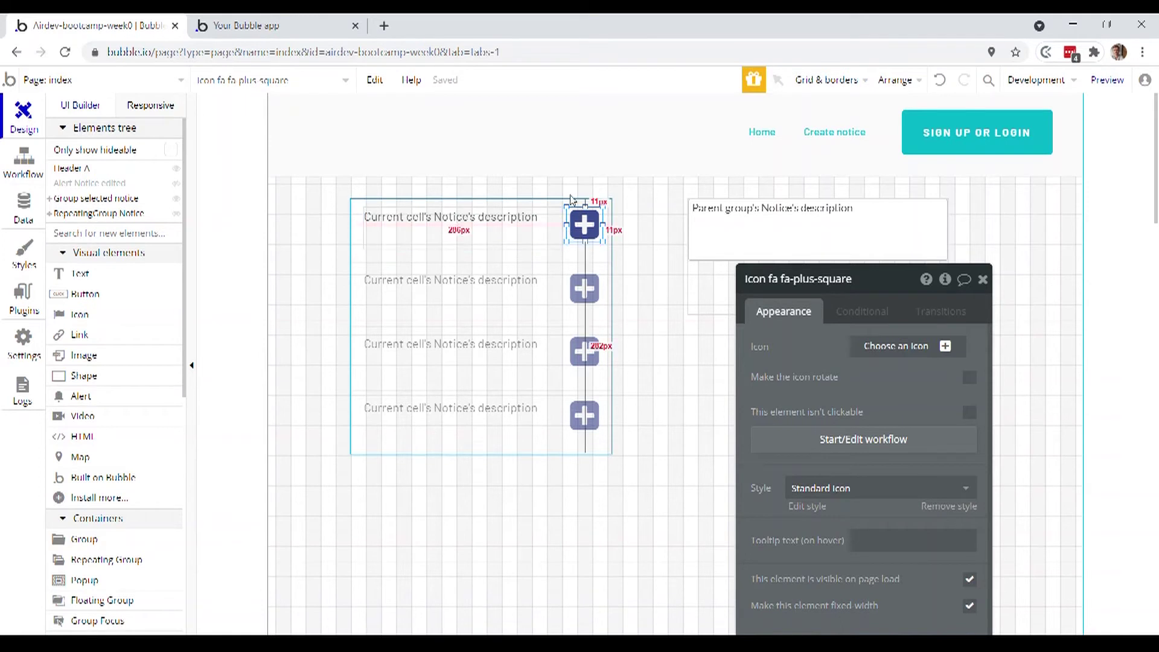
left_click(225, 24)
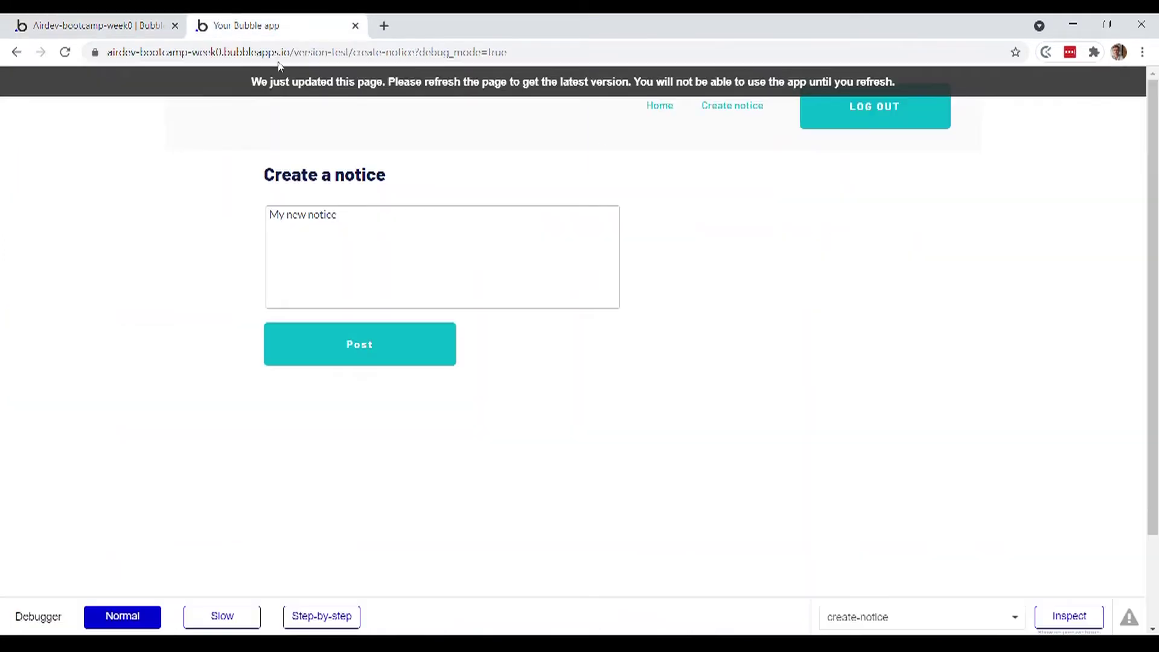
key("F5")
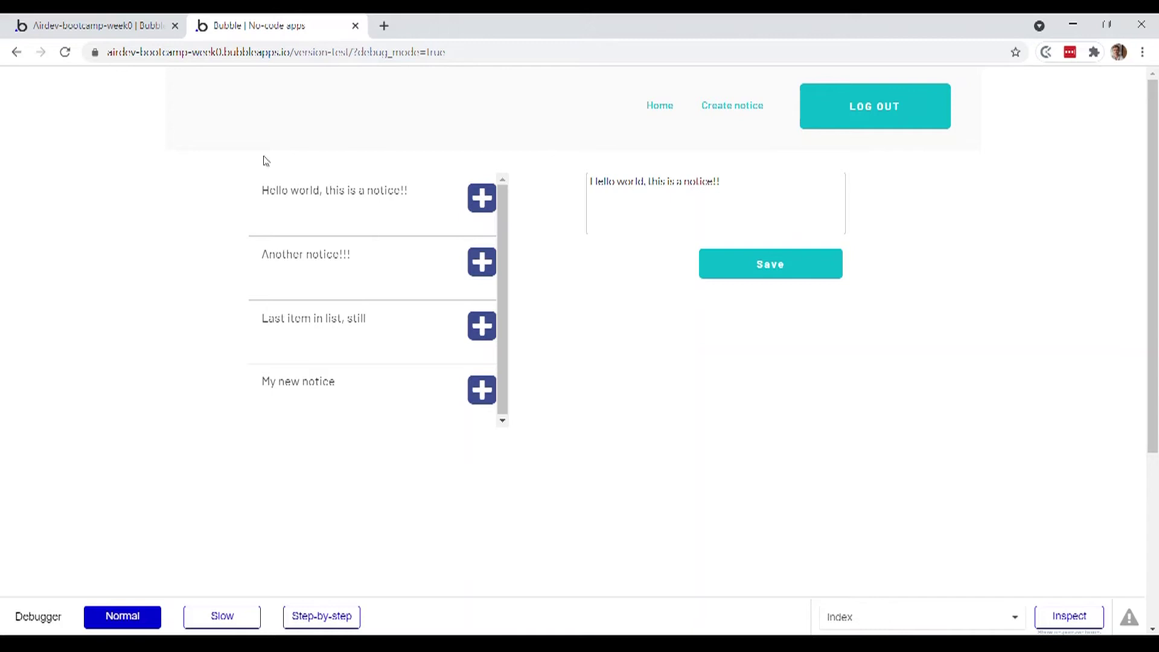
Back in the Bubble editor, view the app data for All Users and check the user's favourite-notice value.
left_click(115, 19)
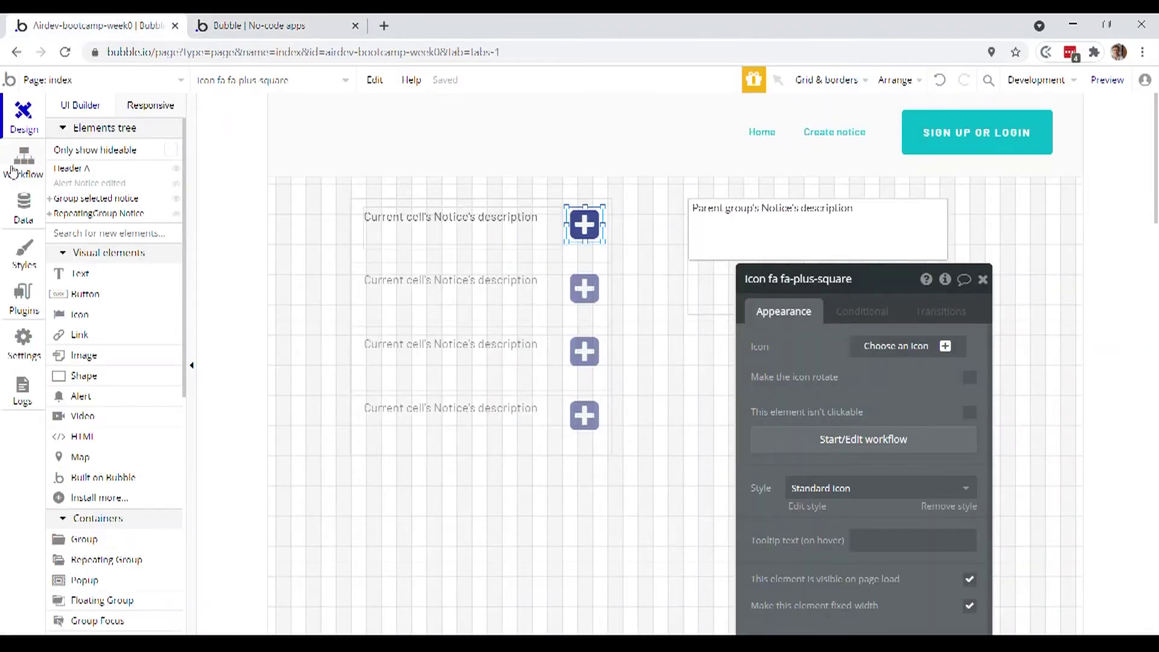
left_click(24, 208)
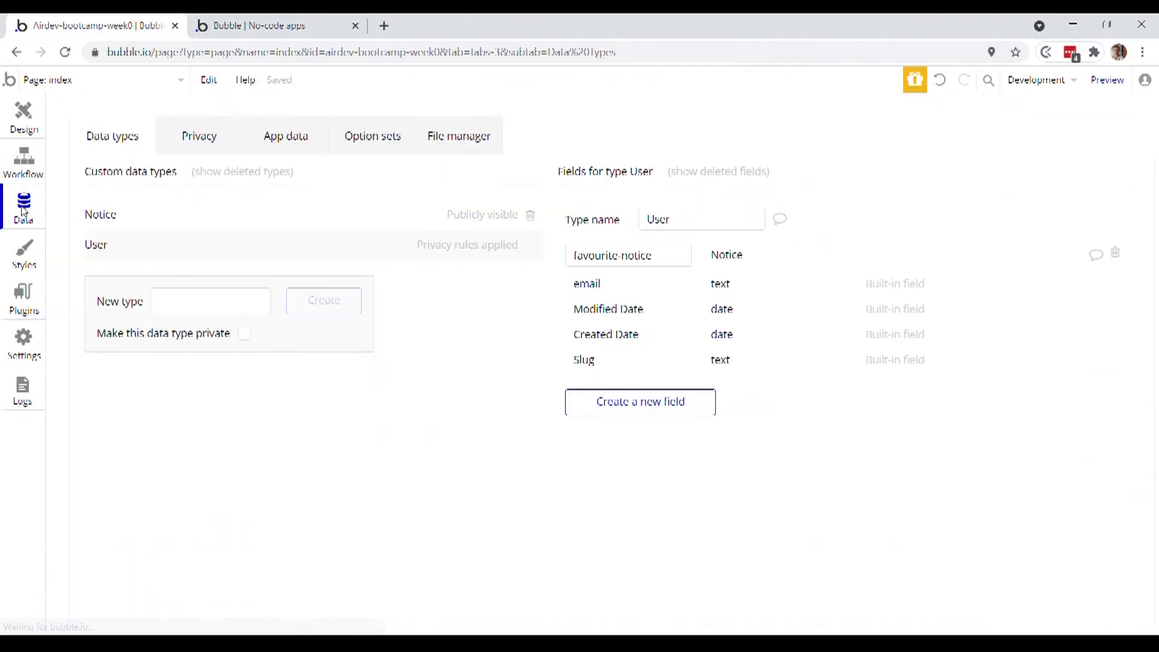
left_click(288, 137)
left_click(147, 342)
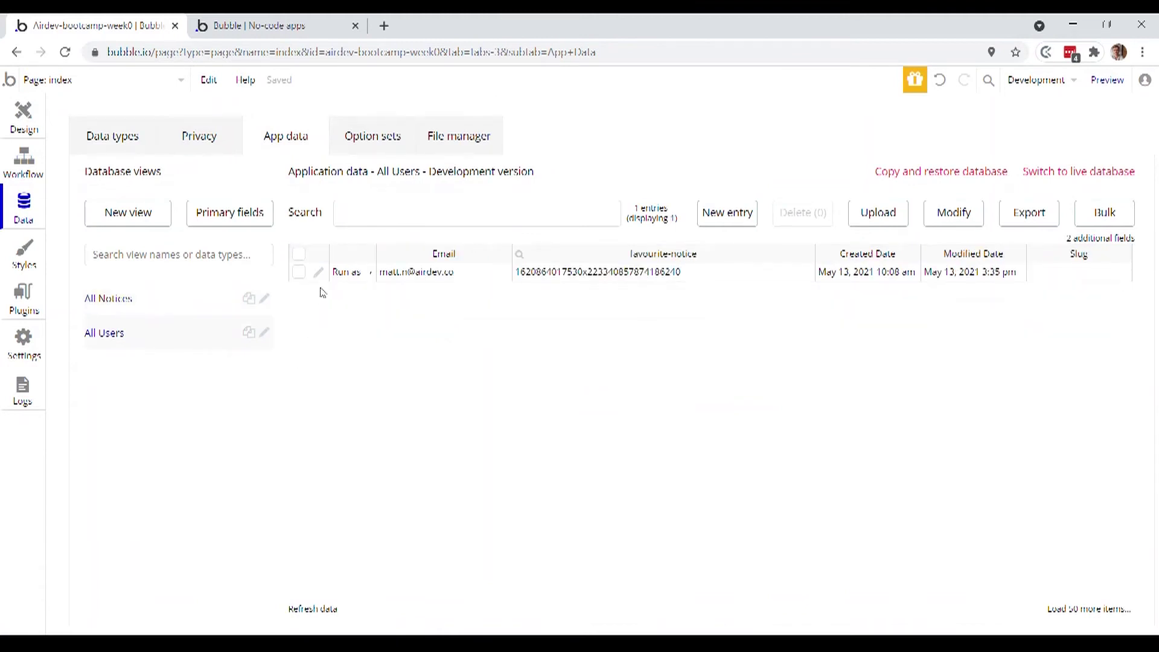
left_click(607, 277)
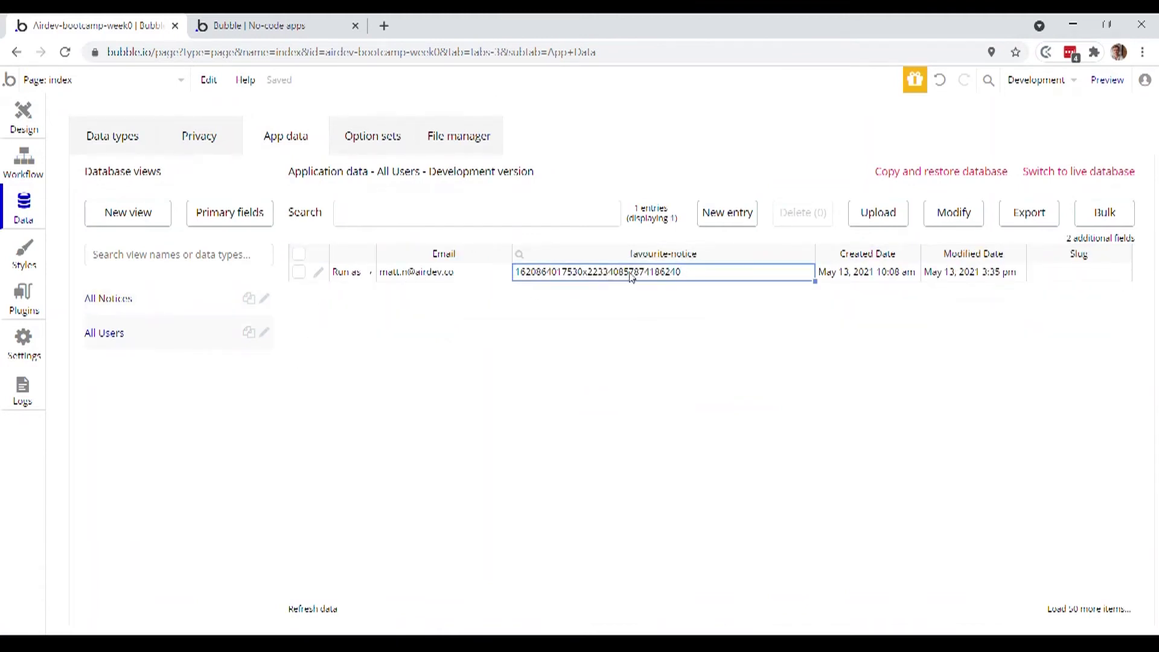
Open the user's database entry for modification and copy the unique id held in its Favourite notice field.
left_click(320, 275)
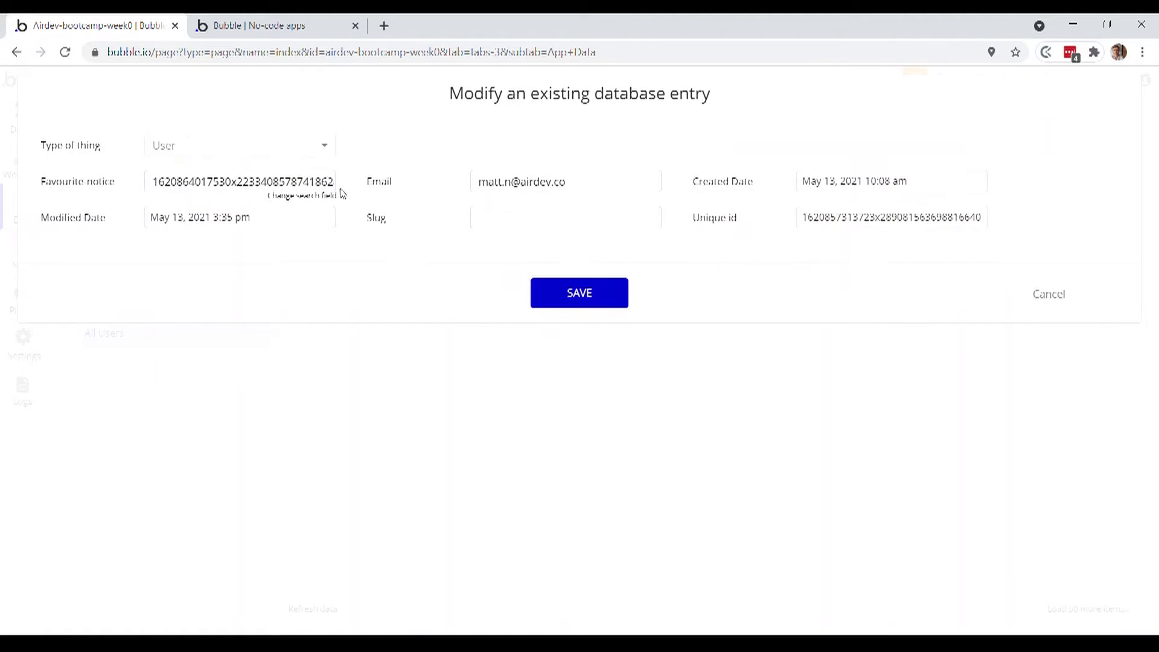
left_click(574, 184)
left_click_drag(602, 175, 534, 181)
left_click(549, 158)
left_click_drag(154, 181, 338, 165)
key("ctrl+c")
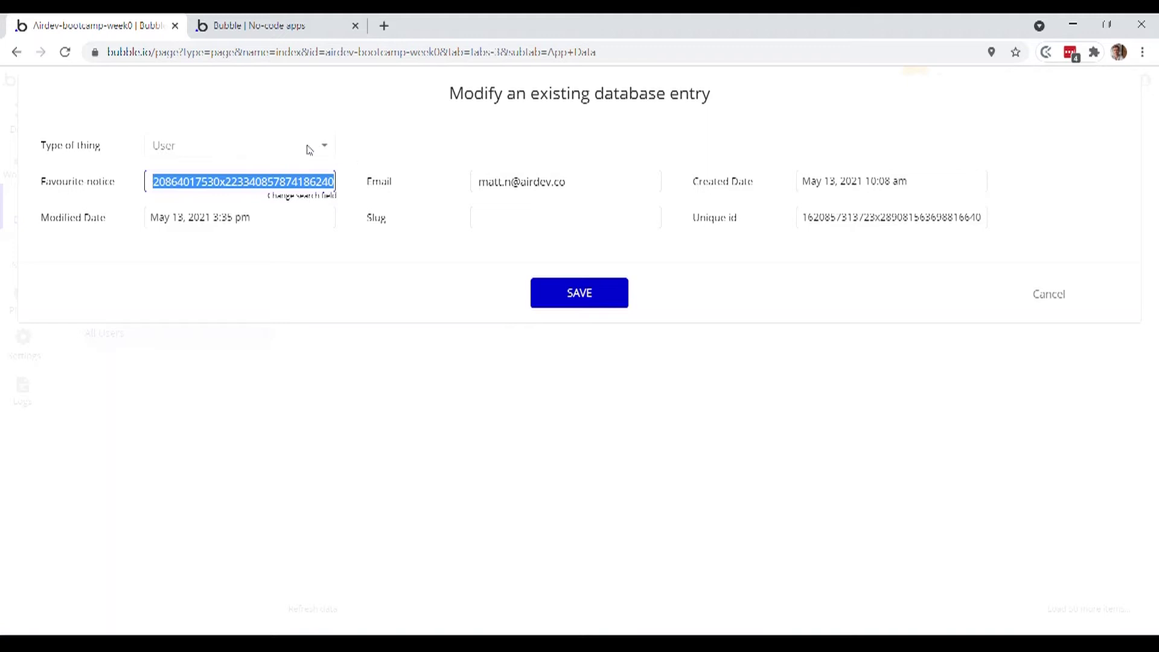
Copy the full favourite notice id, close the user entry without saving, and search the All Notices data for that id.
left_click(237, 184)
left_click(205, 198)
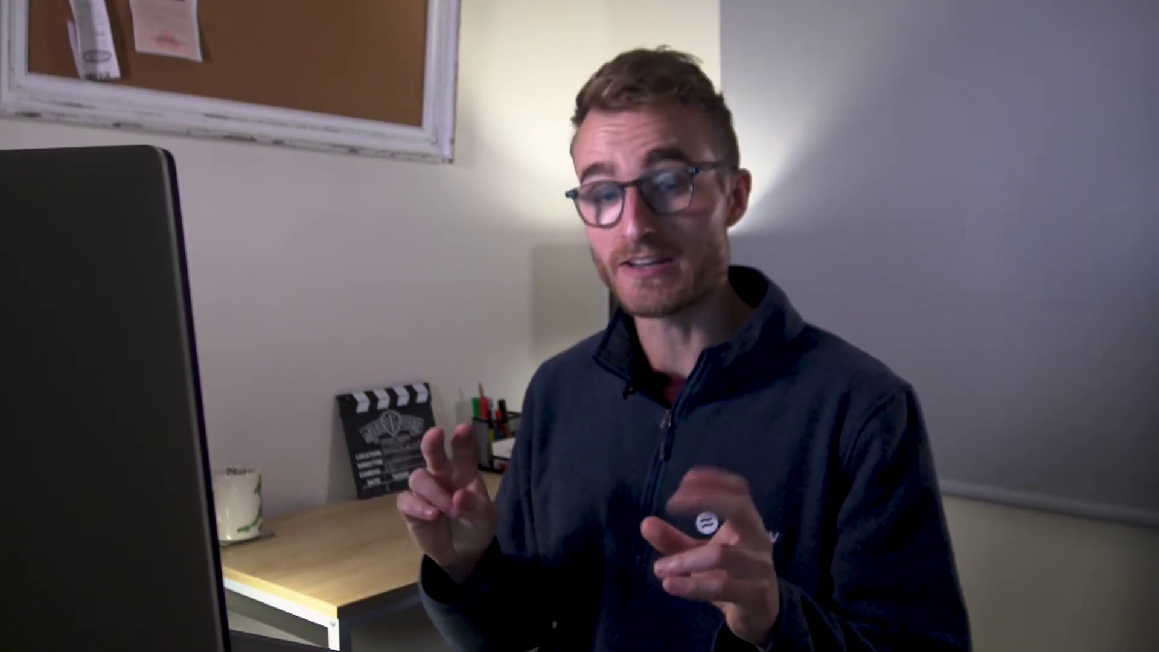
double_click(191, 181)
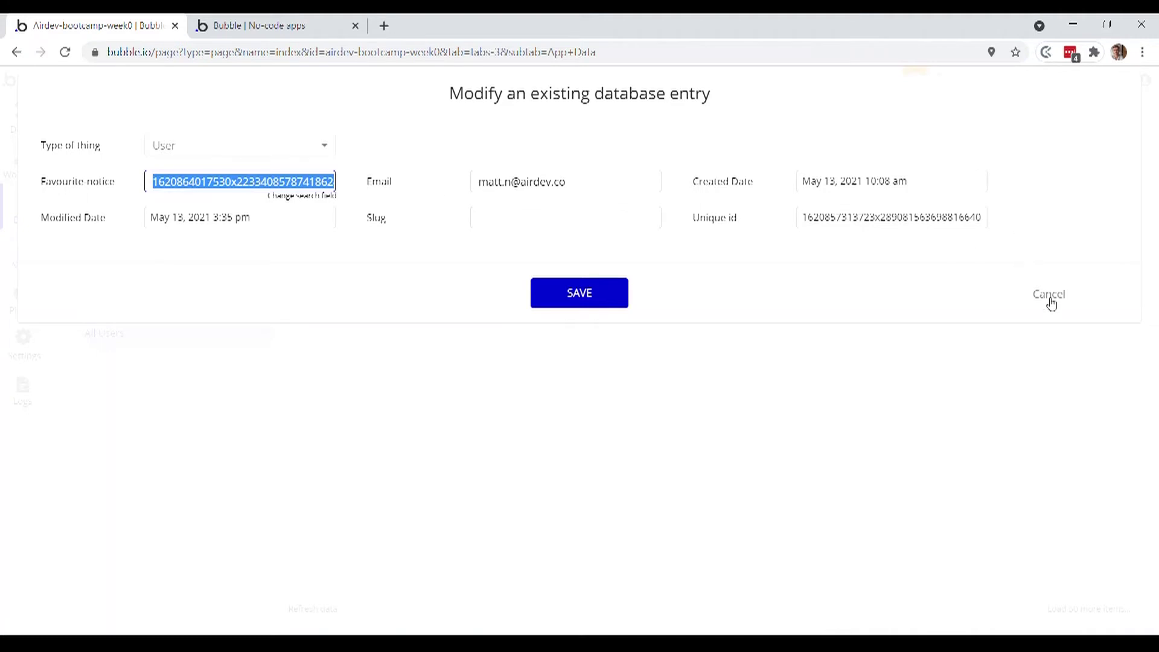
left_click(1049, 297)
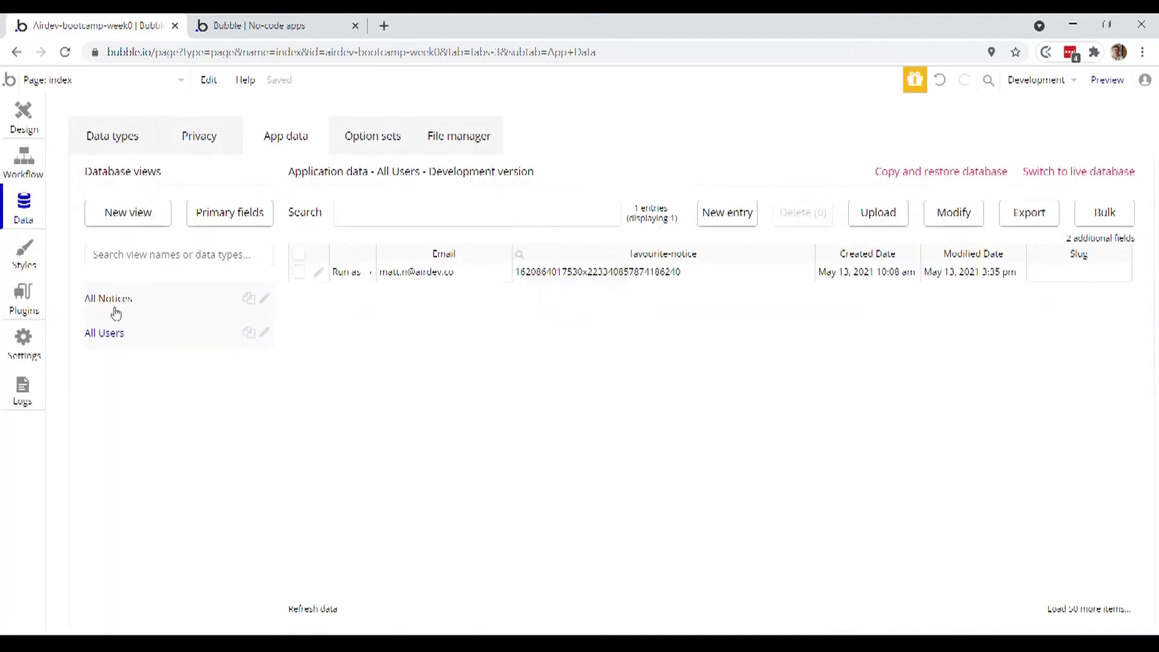
left_click(146, 309)
left_click(367, 212)
key("ctrl+v")
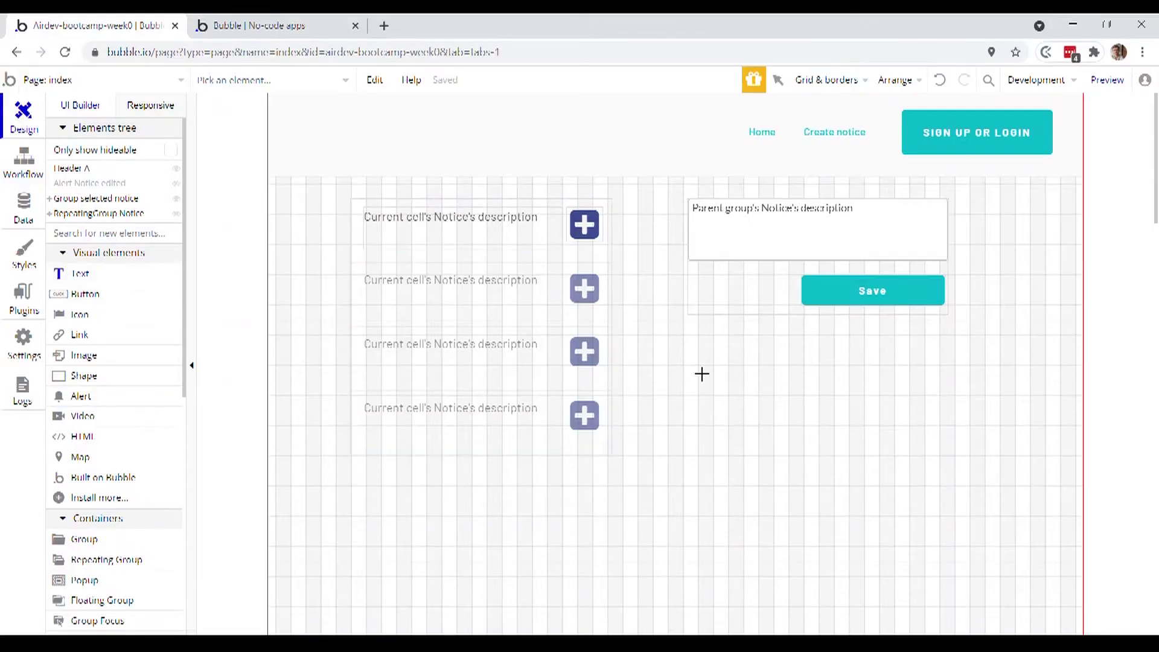
Draw a text element below the Save button reading "My favourite notice: Current User's favourite-notice's description" and view it in the running app.
left_click_drag(691, 374, 984, 426)
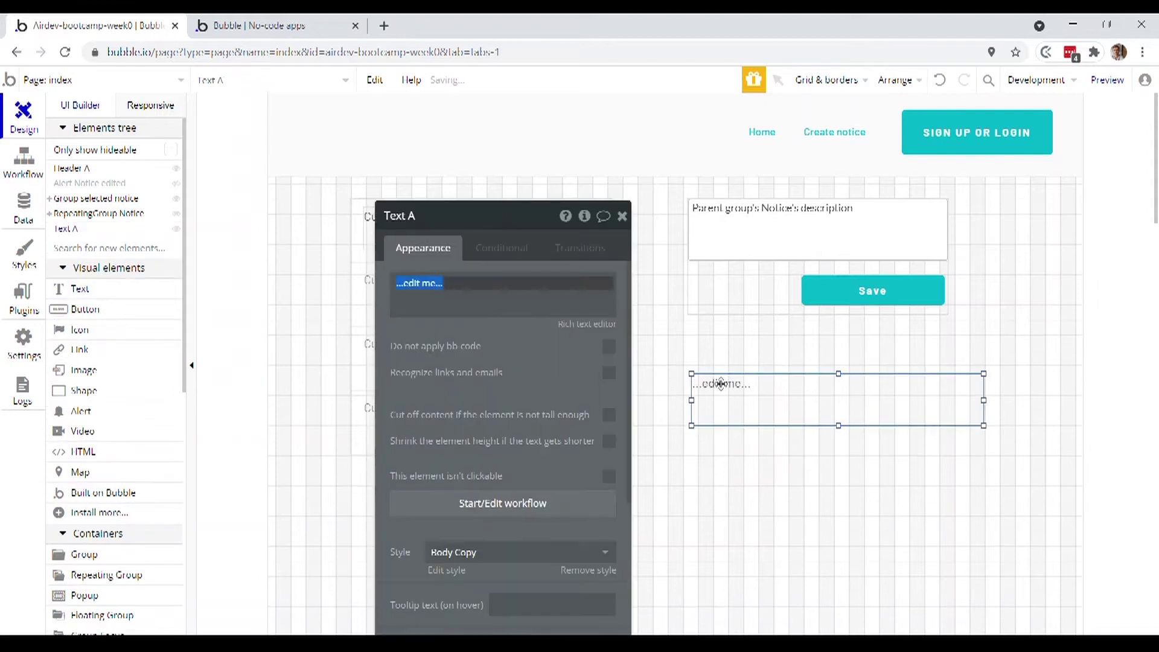
left_click(498, 290)
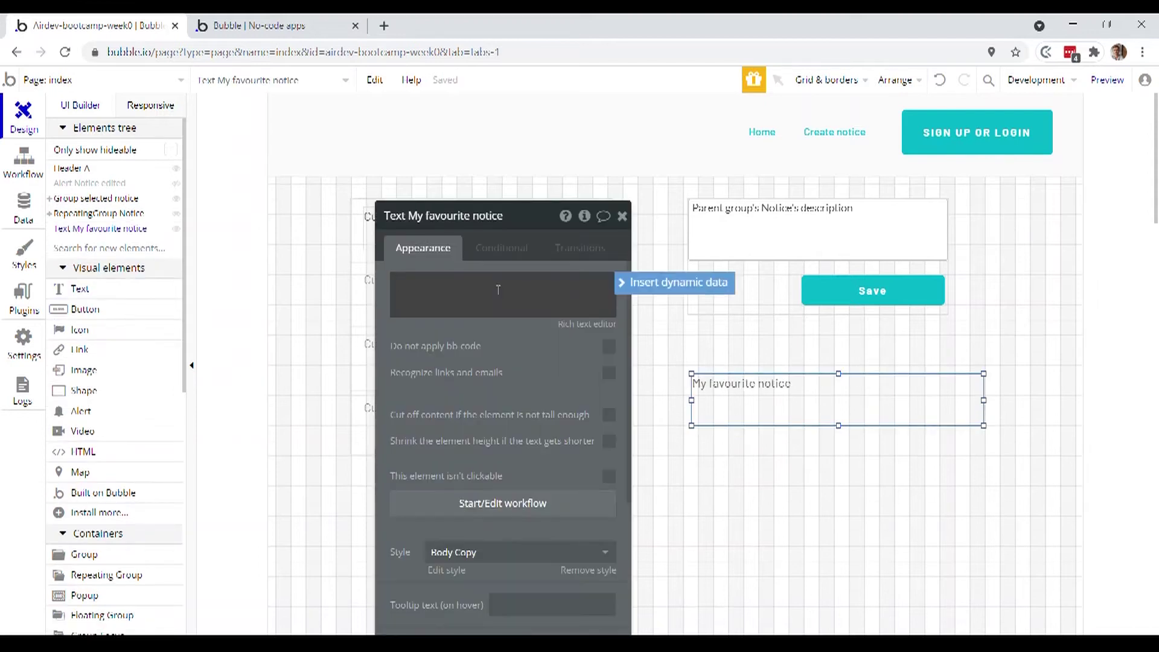
type("My favourite notice:")
left_click(637, 289)
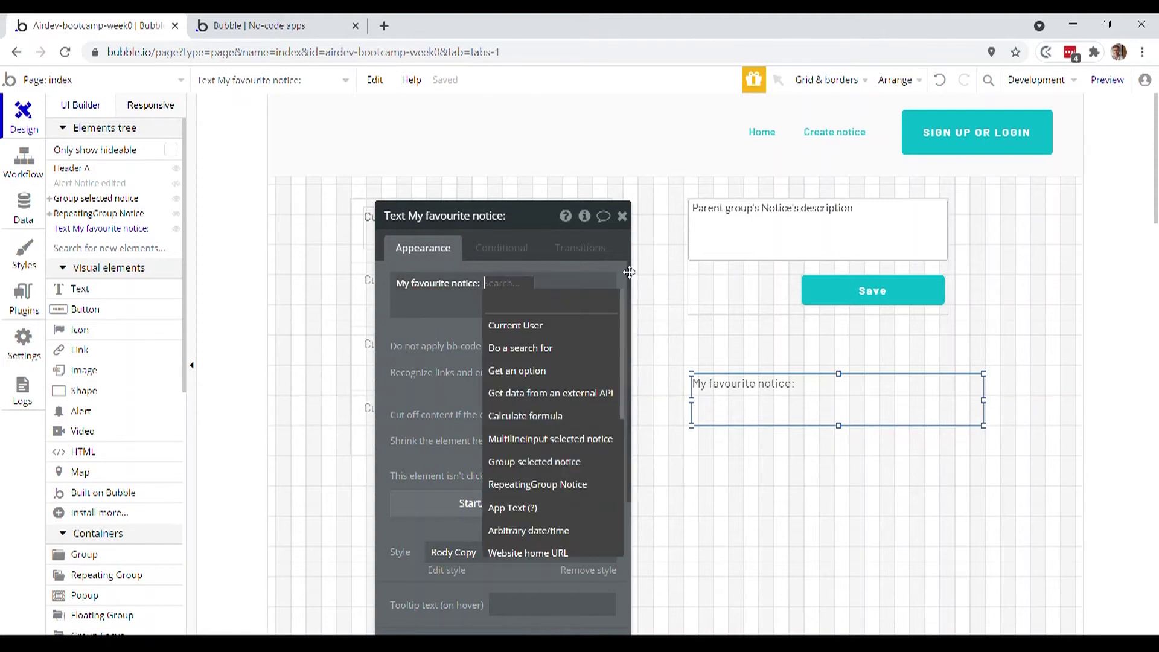
left_click(560, 329)
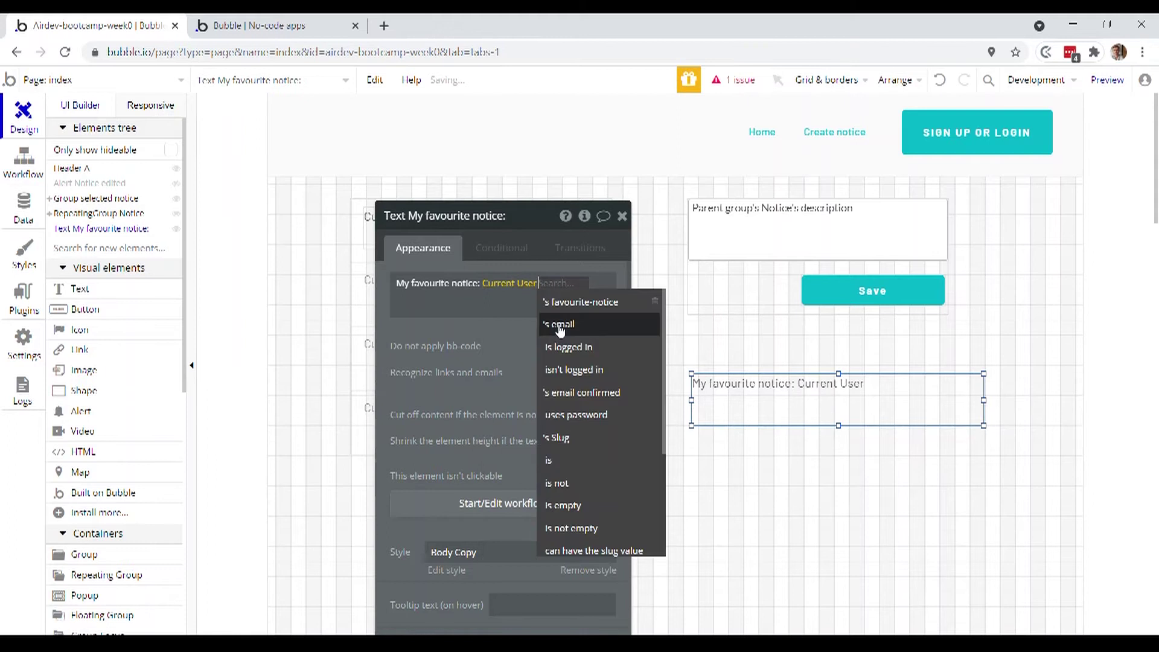
left_click(622, 309)
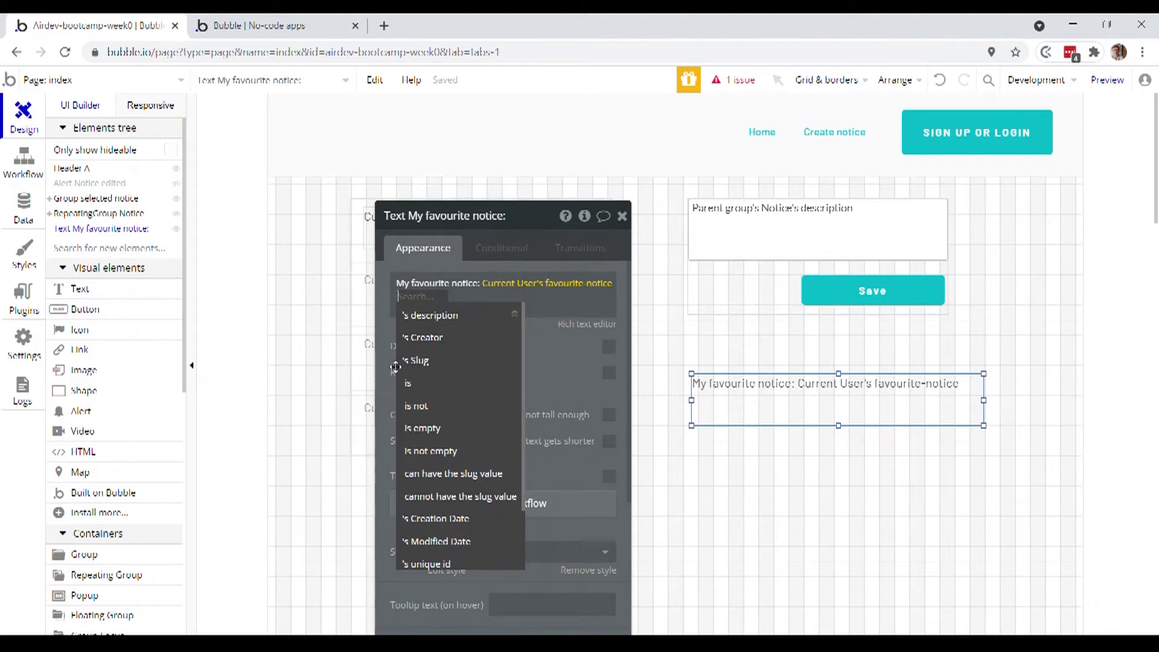
left_click(441, 317)
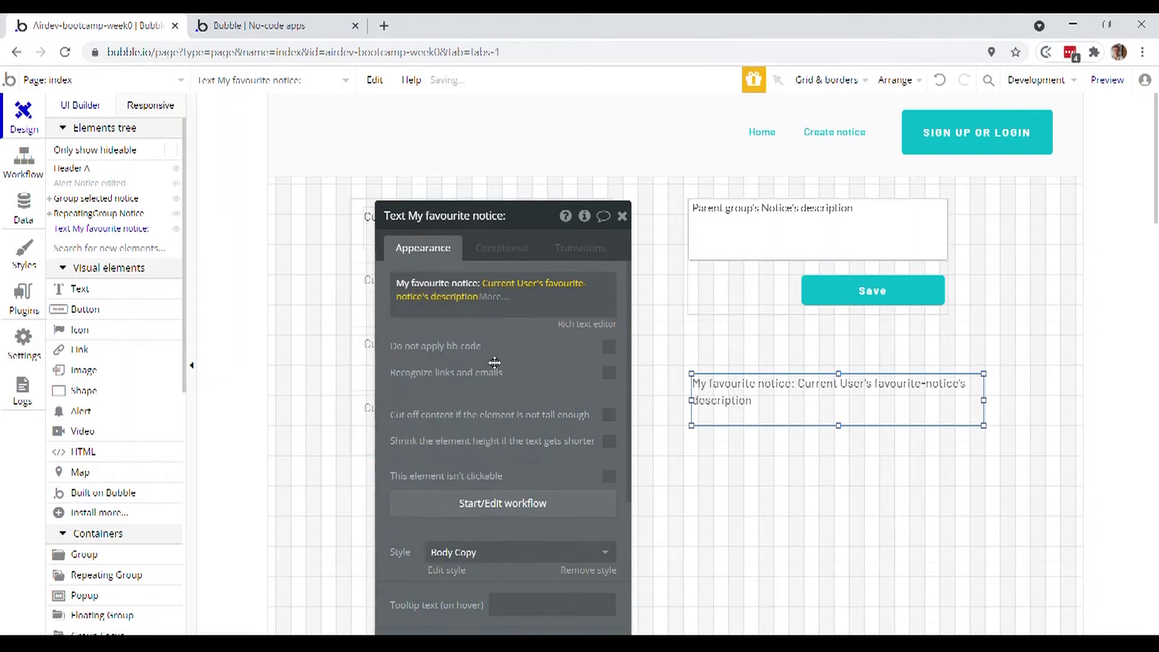
left_click(314, 25)
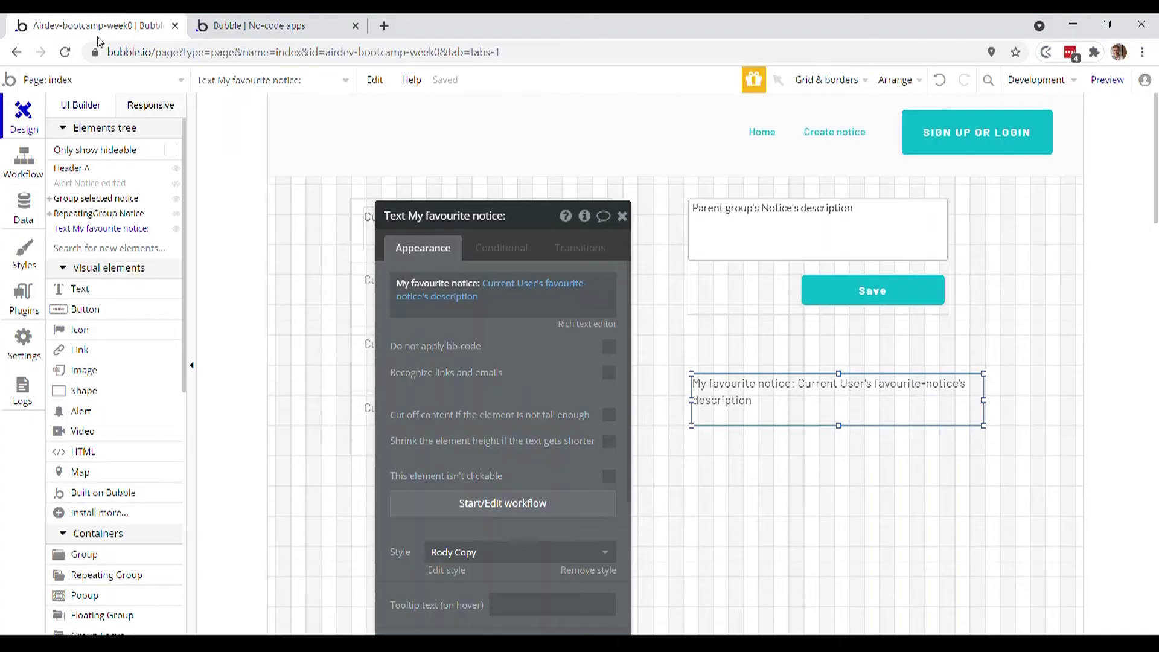
In the Bubble editor's data types, delete the favourite-notice field from the User type.
left_click(34, 214)
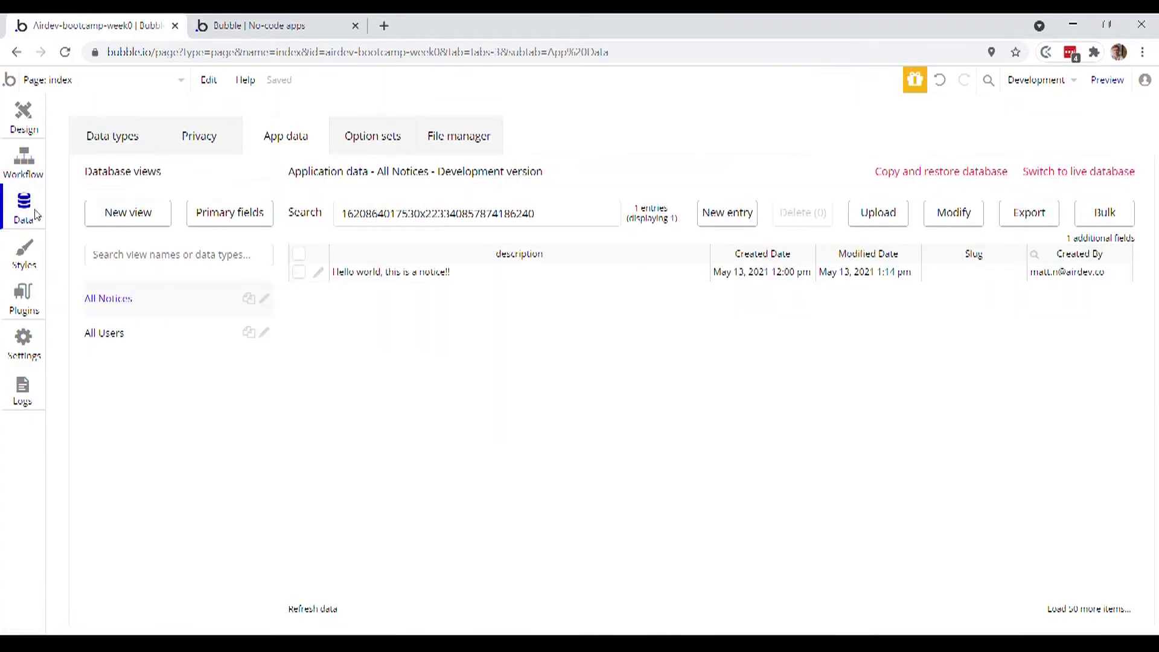
left_click(133, 135)
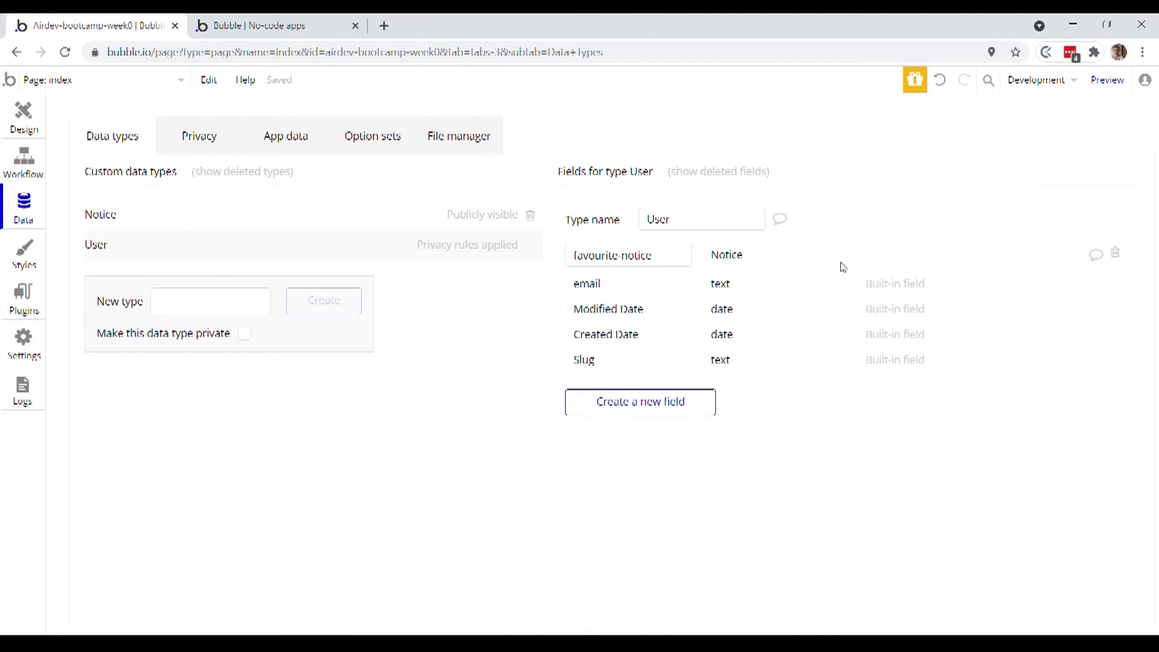
left_click(1113, 252)
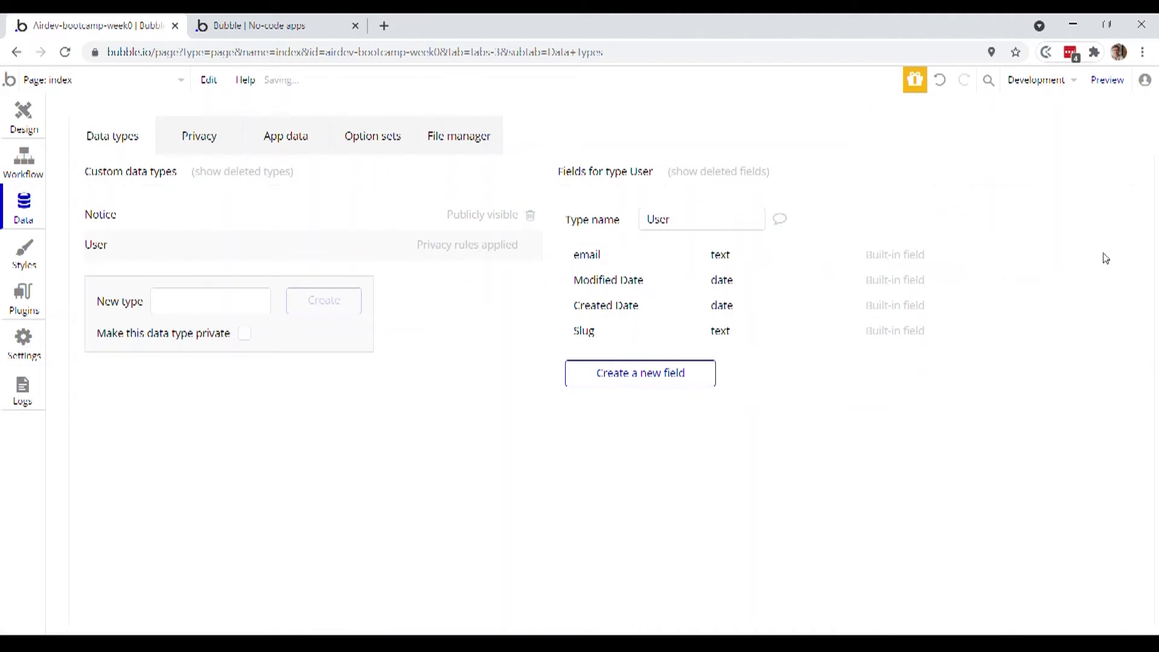
Create a User field named favourite-notices of type Notice, set as a list with multiple entries.
left_click(645, 373)
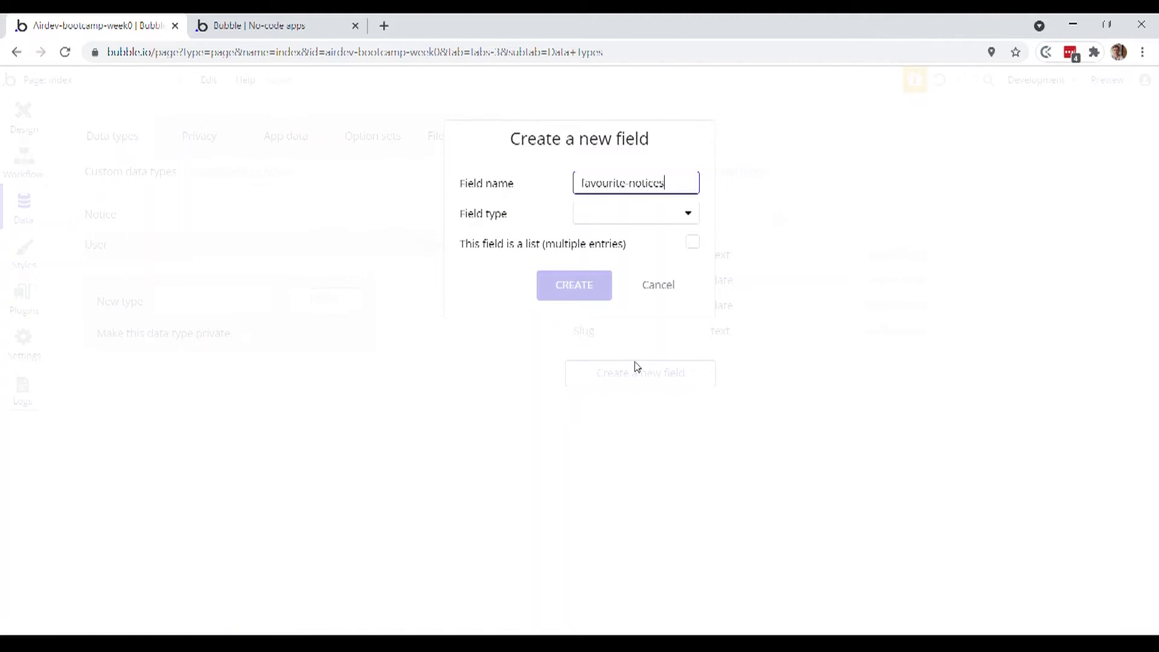
left_click(631, 220)
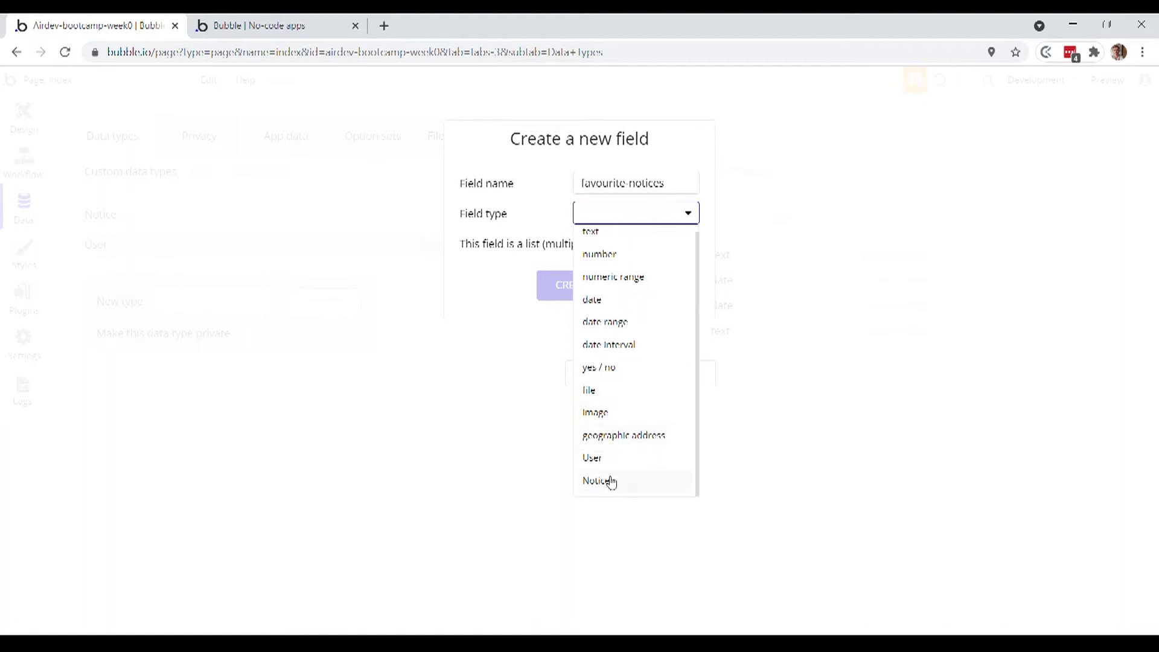
left_click(609, 480)
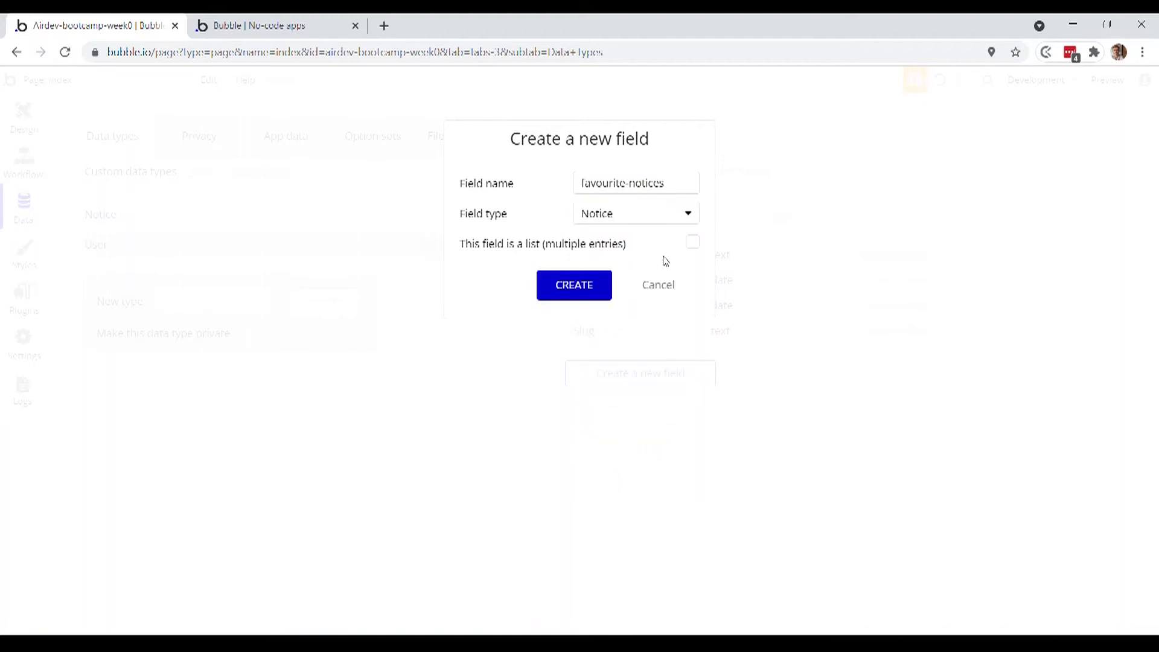
left_click(693, 245)
left_click(573, 286)
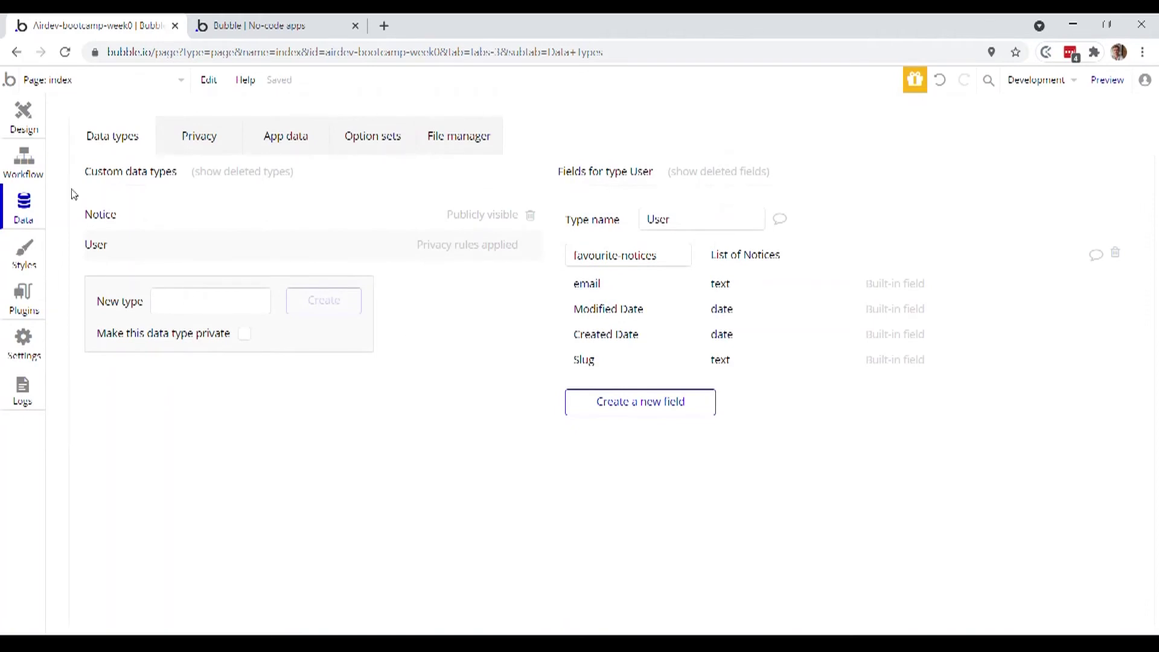
Open the plus icon's workflow from the page design and remove the broken field change from its Make changes to User action.
left_click(25, 112)
left_click_drag(447, 215, 791, 206)
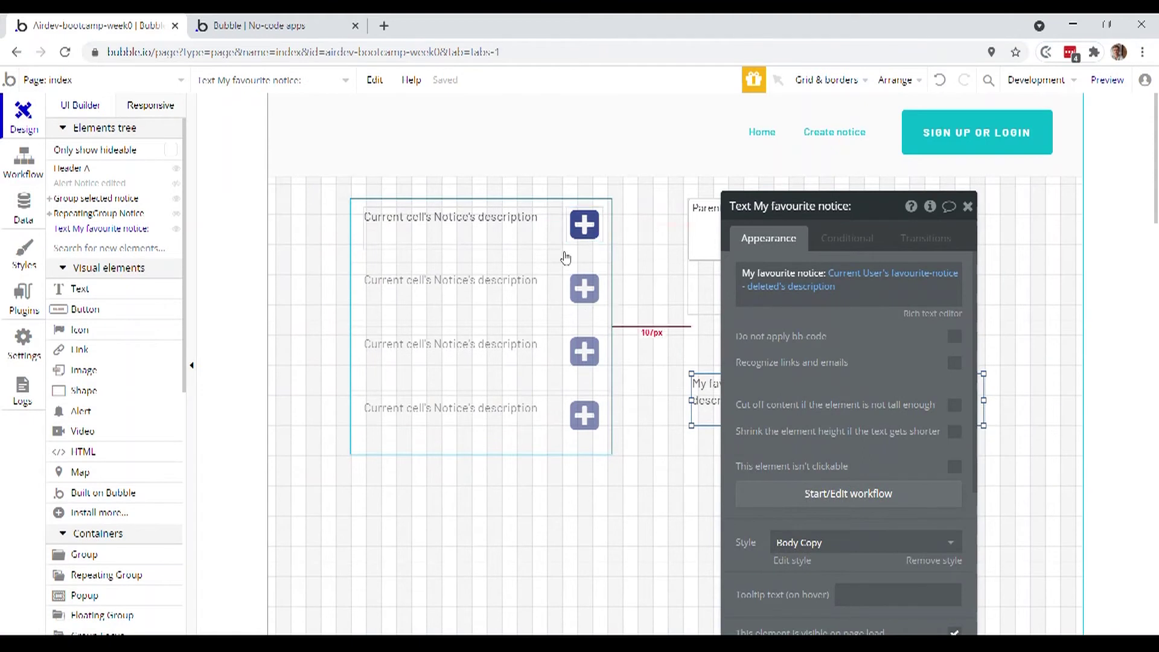
left_click(574, 226)
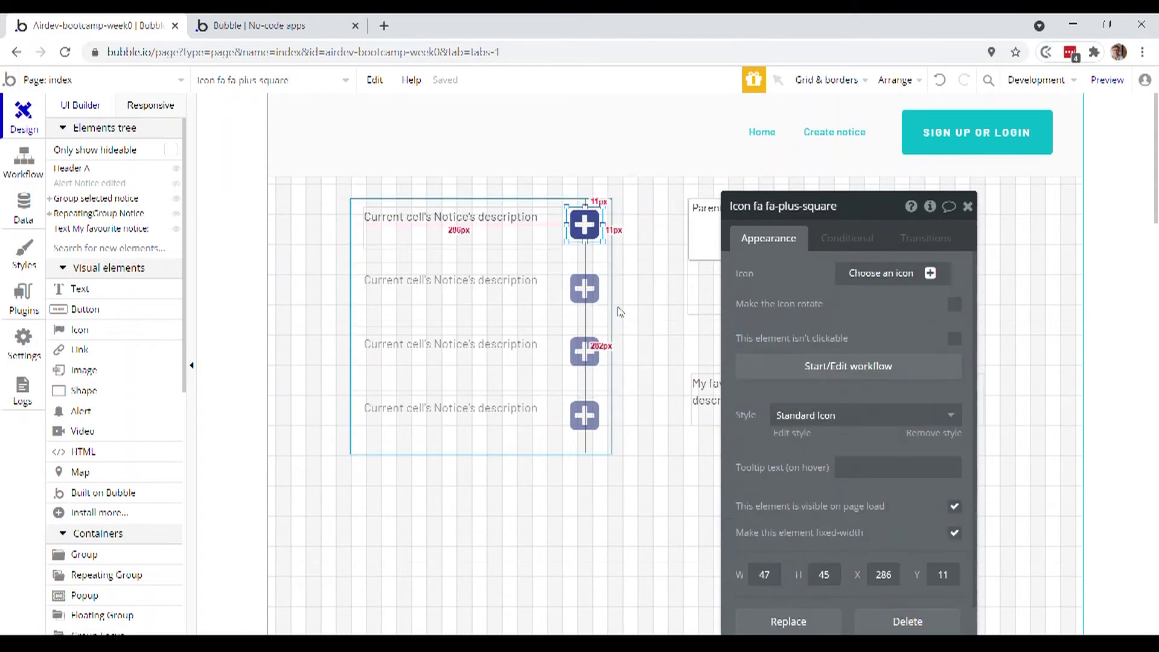
left_click(783, 365)
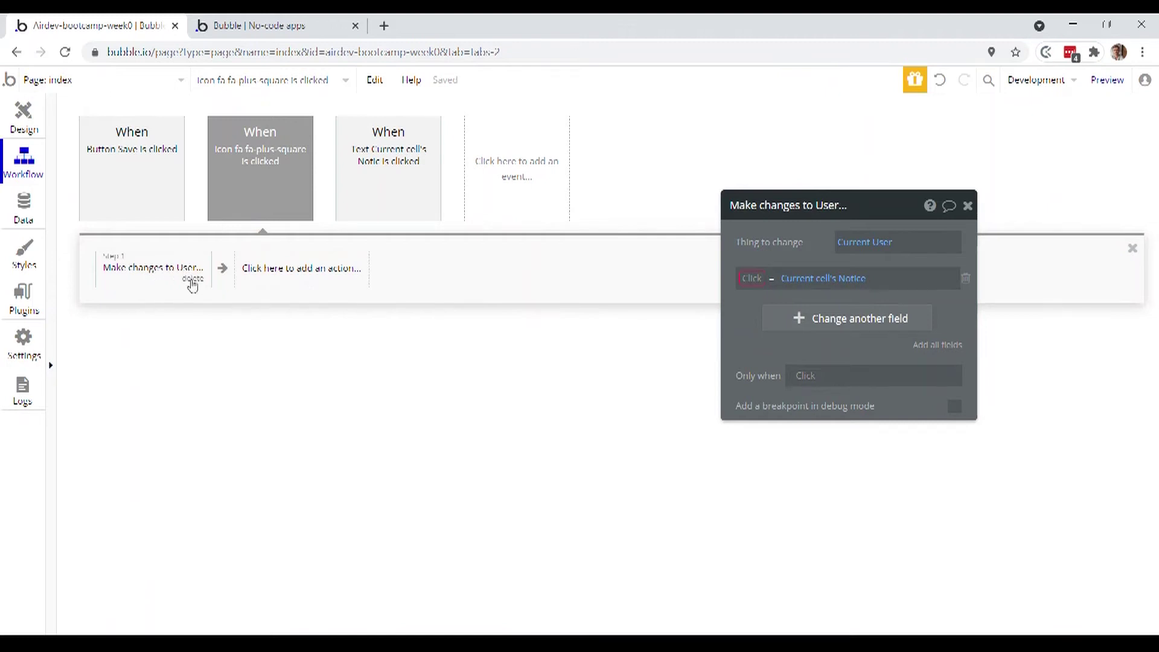
left_click_drag(739, 300, 558, 295)
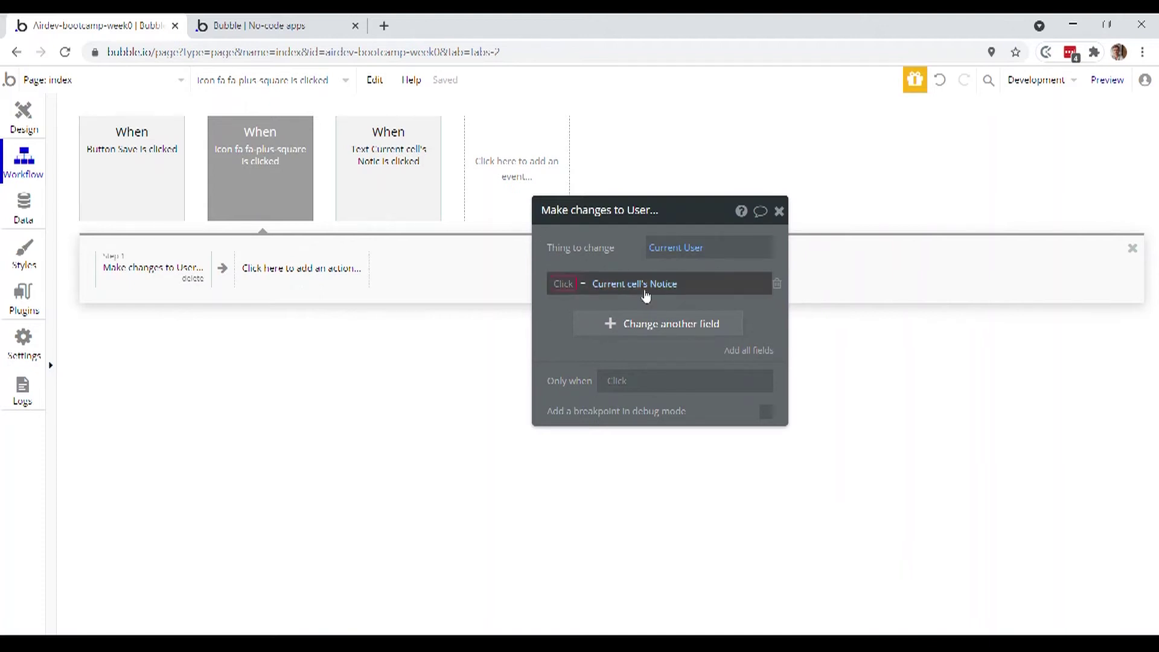
left_click(777, 284)
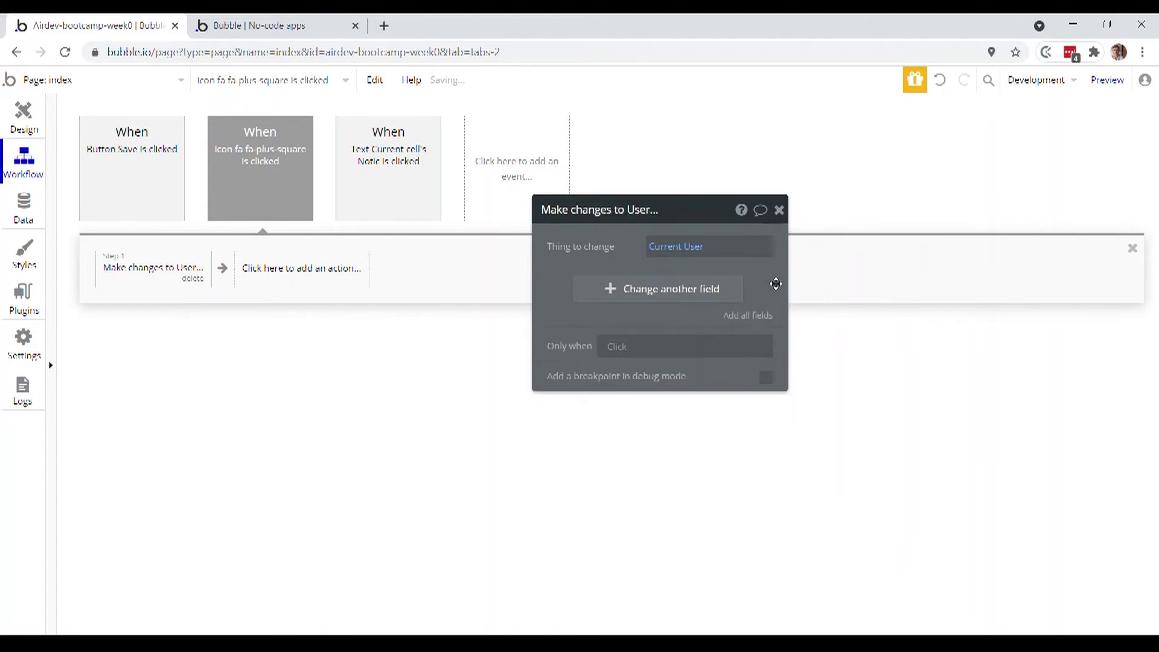
Add a field change to the Make changes to User action so favourite-notices adds Current cell's Notice.
left_click(628, 286)
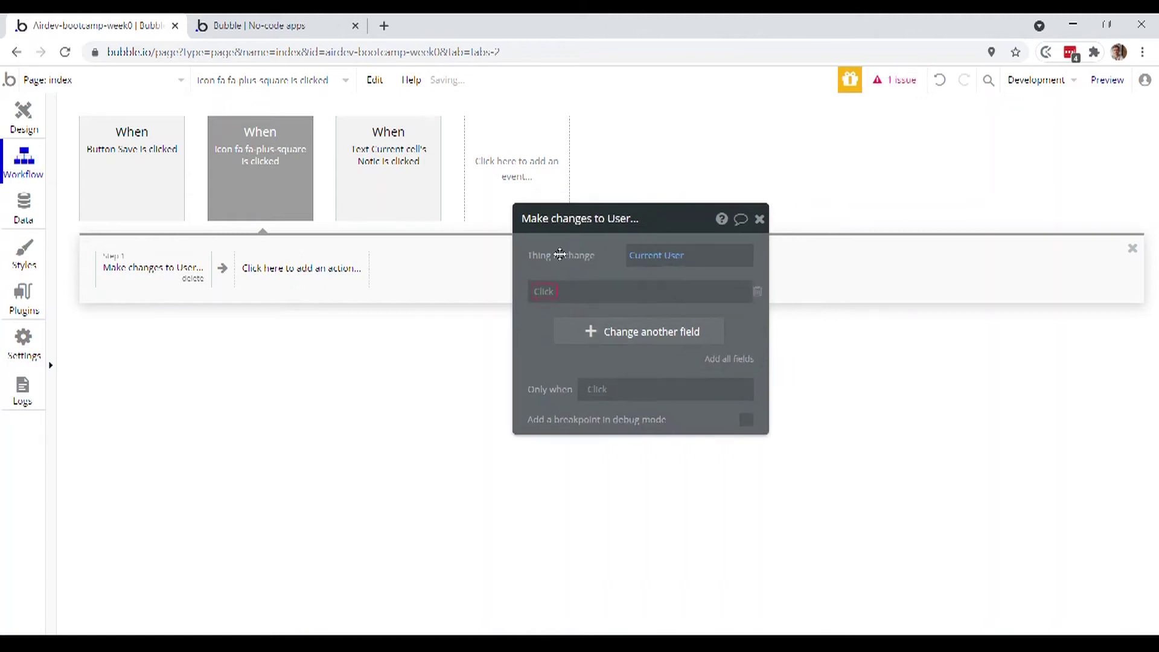
left_click(464, 327)
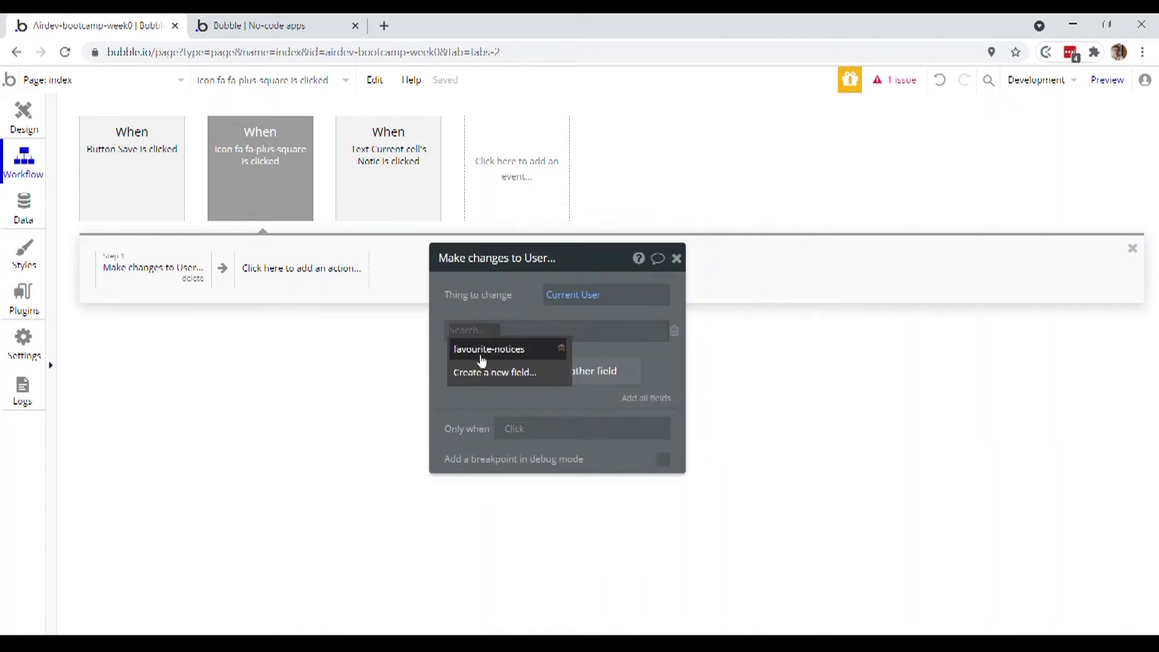
left_click(527, 349)
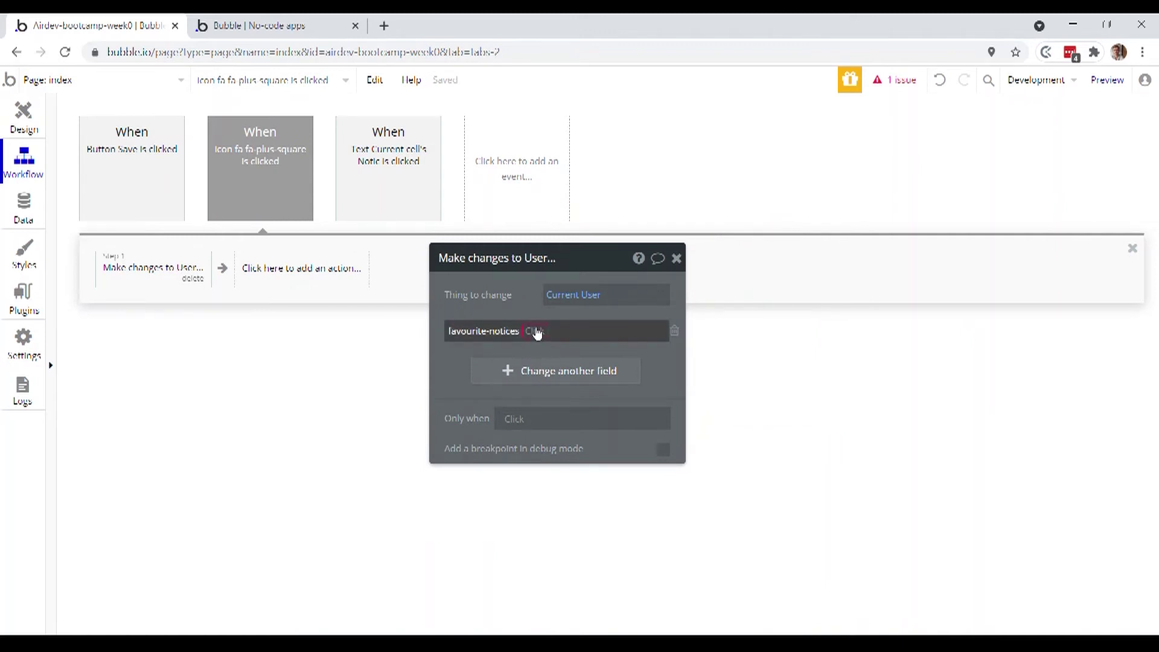
left_click(535, 331)
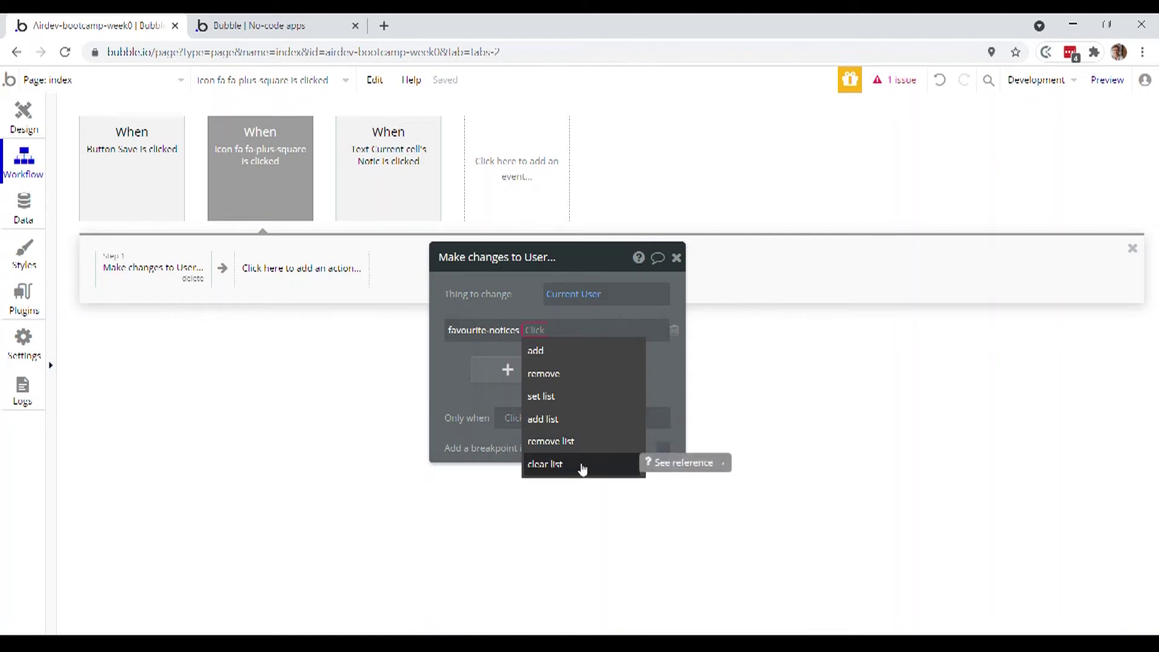
left_click(590, 356)
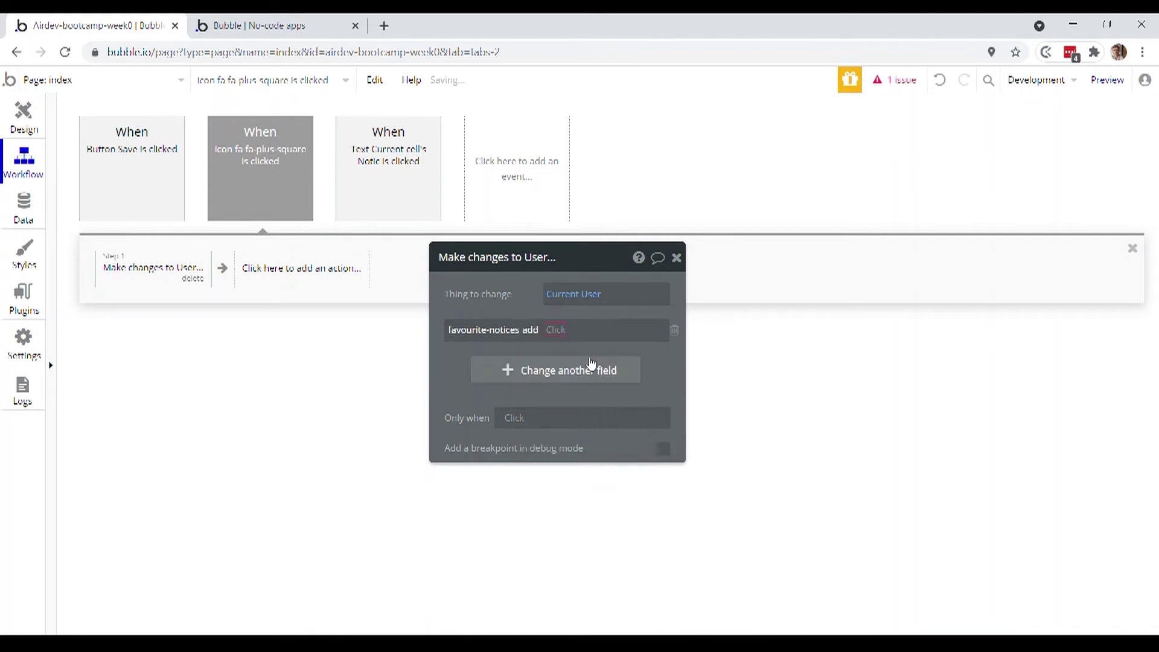
left_click(556, 331)
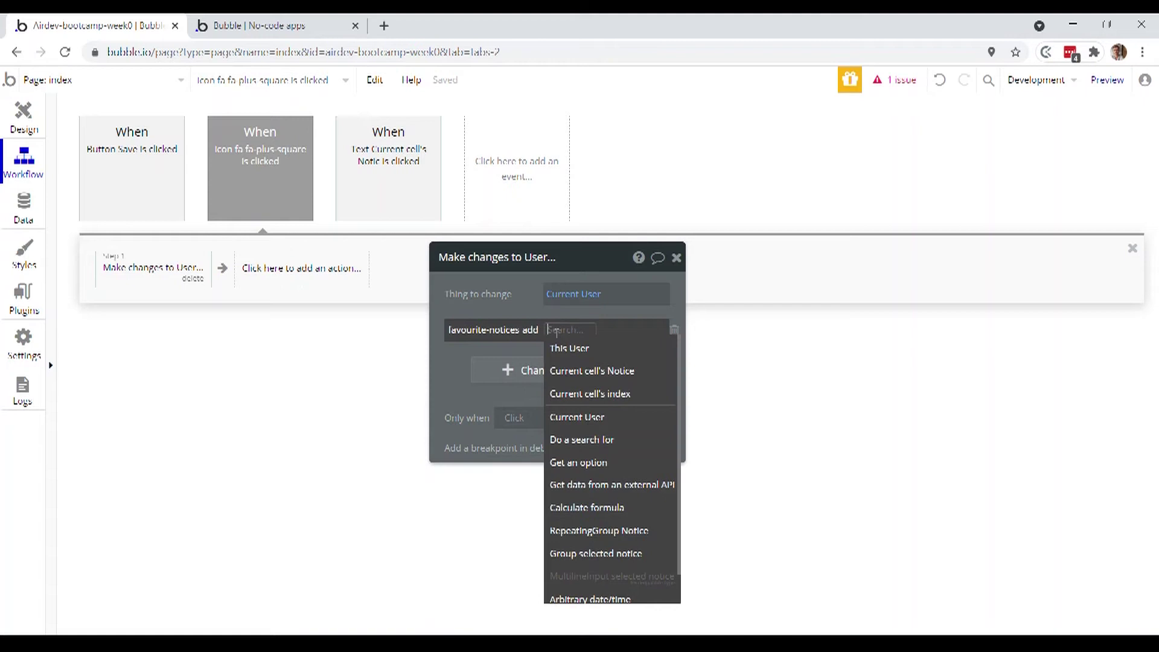
left_click(631, 382)
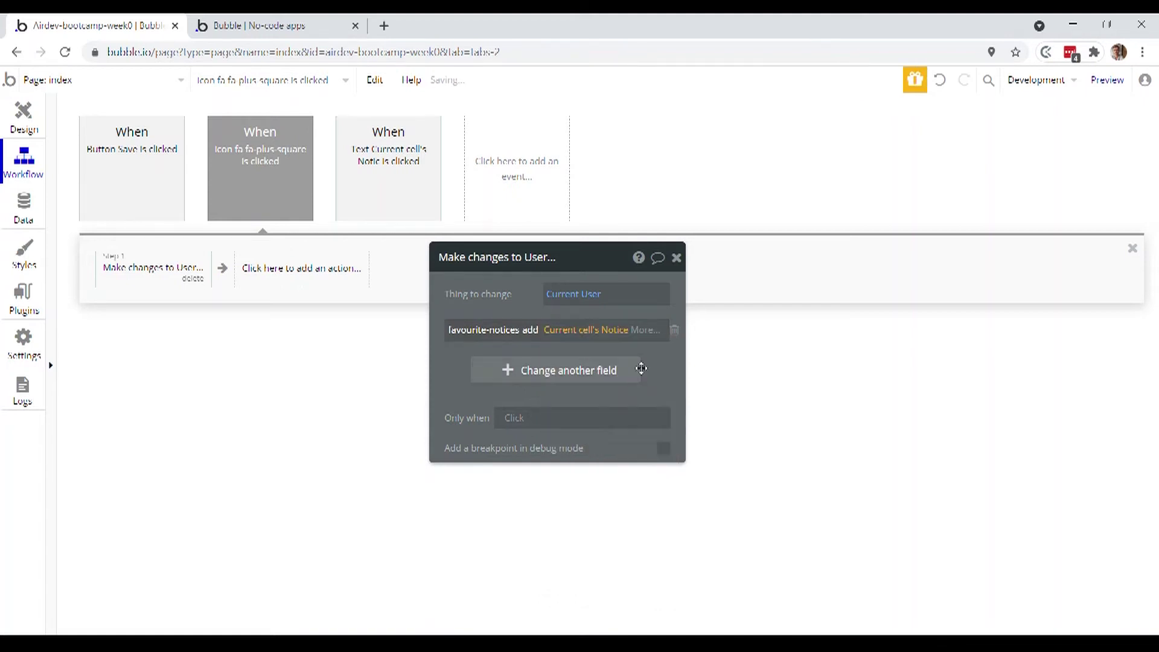
Return to the page design and delete the "My favourite notice:" text element.
left_click_drag(652, 361, 692, 371)
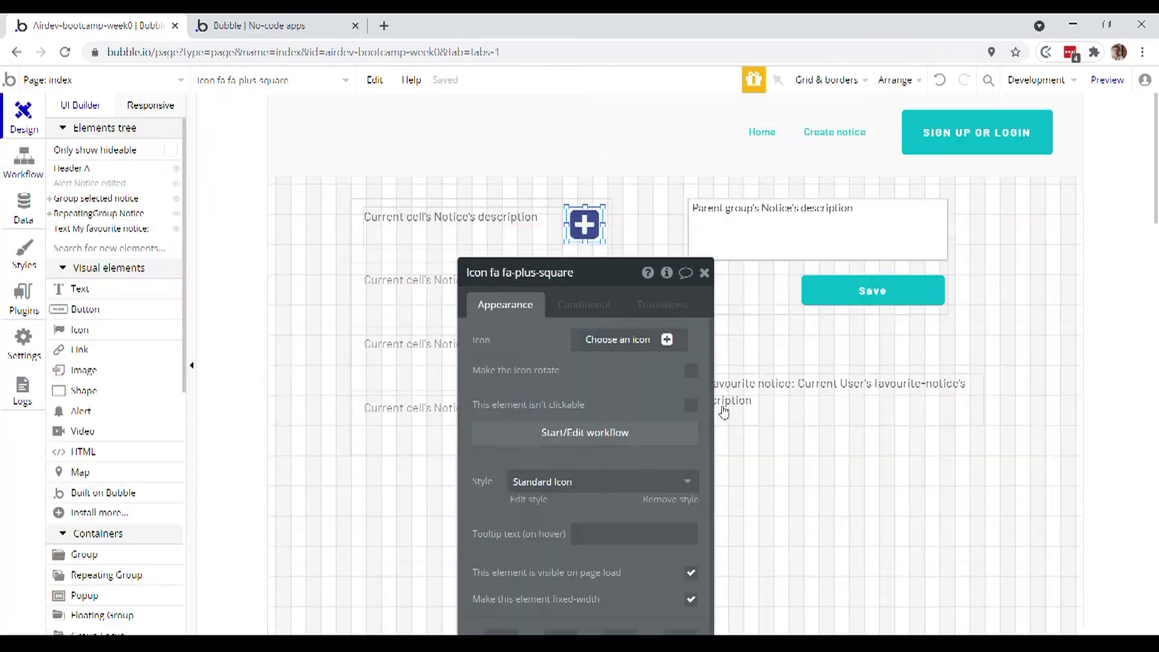
left_click(788, 409)
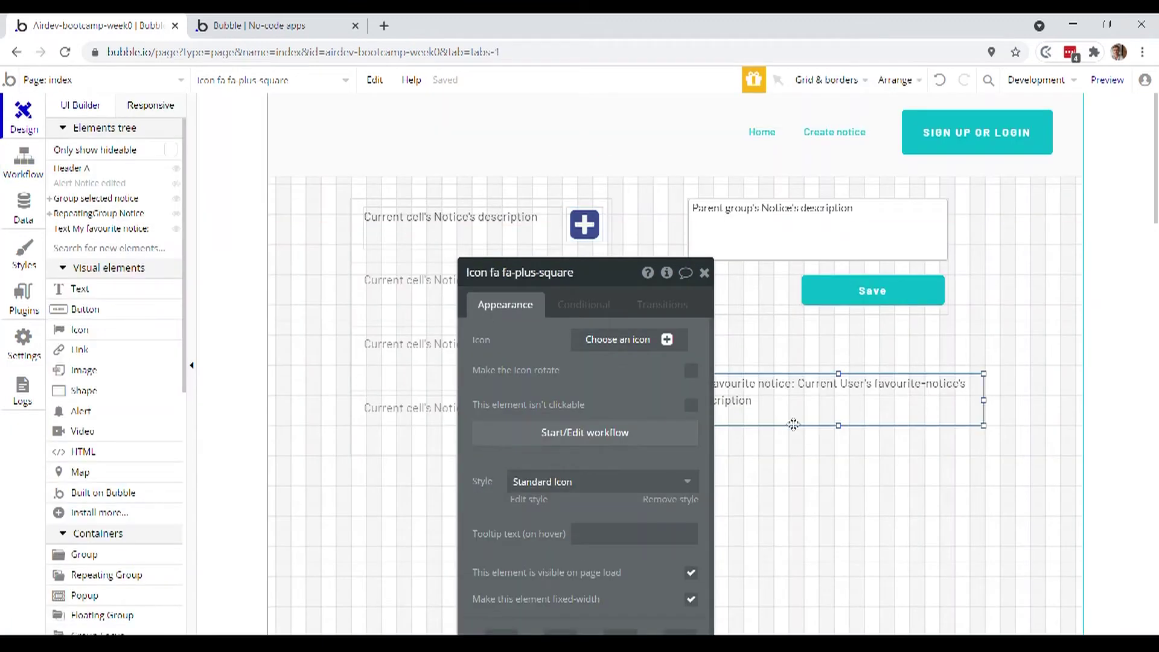
key("Escape")
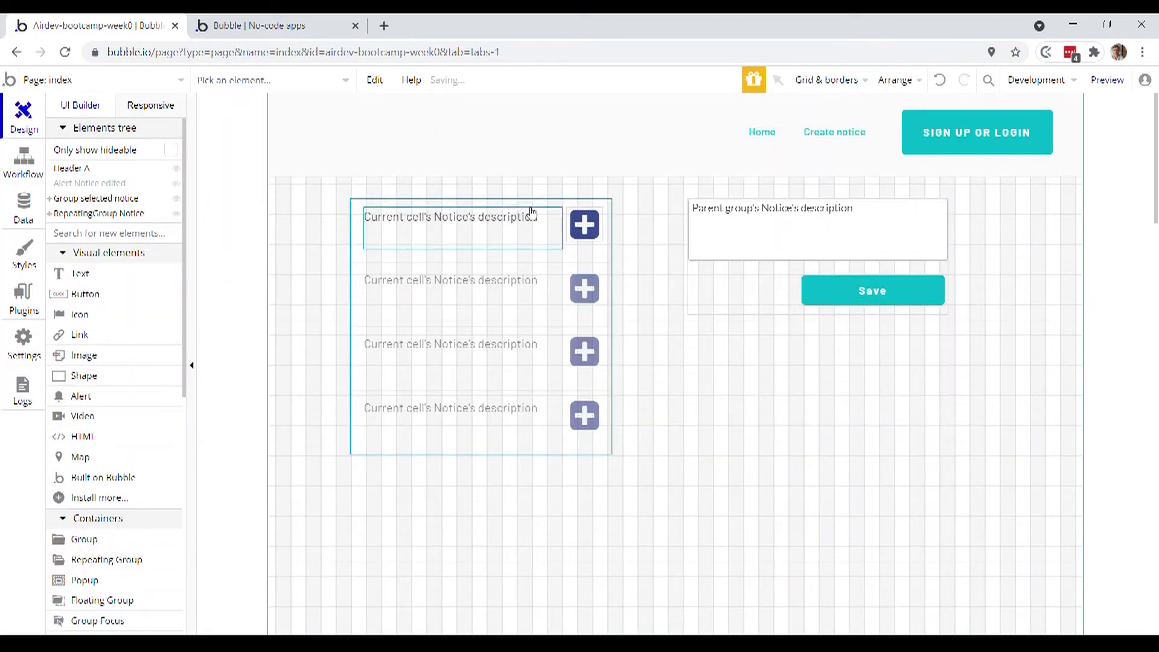
Check the notices in the running app, and open the User entry in the unfiltered app data to examine its favourite-notices.
left_click(260, 25)
left_click(341, 87)
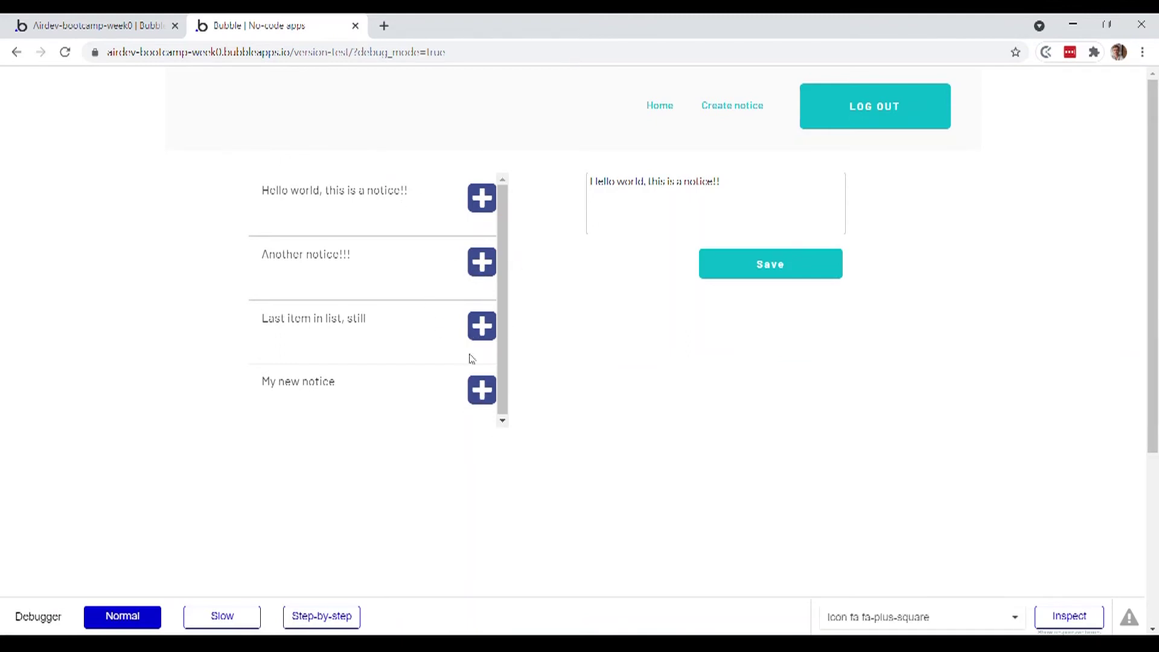
left_click(77, 17)
left_click(24, 212)
left_click(284, 139)
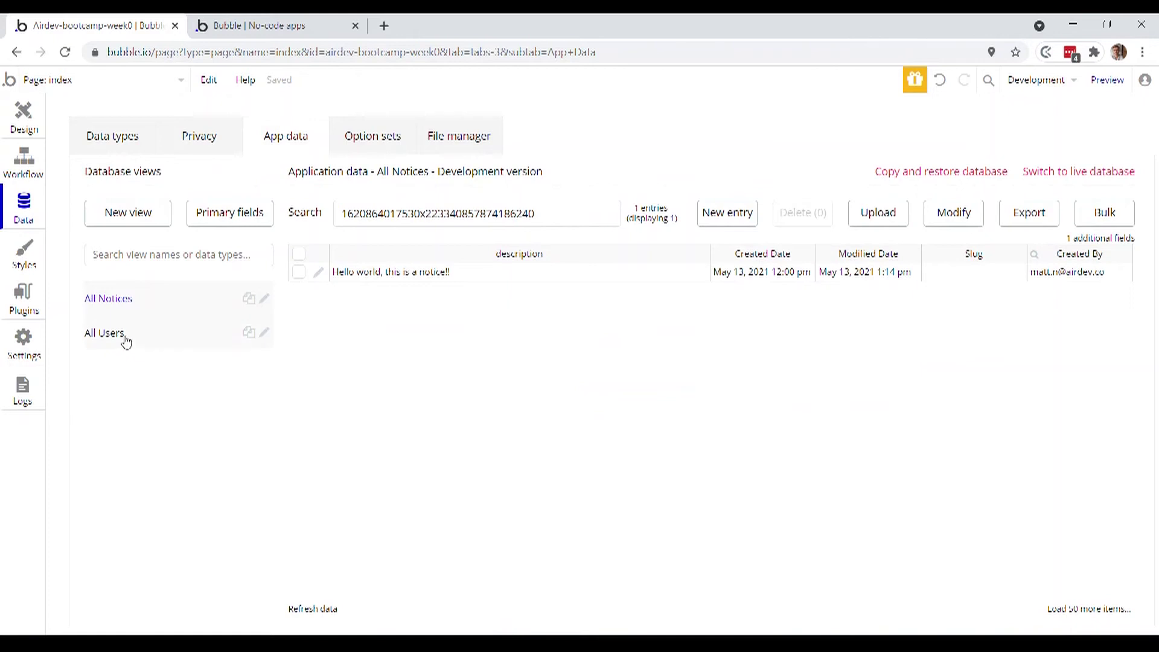
left_click(125, 340)
key("ctrl+a")
key("BackSpace")
left_click(623, 276)
left_click(317, 272)
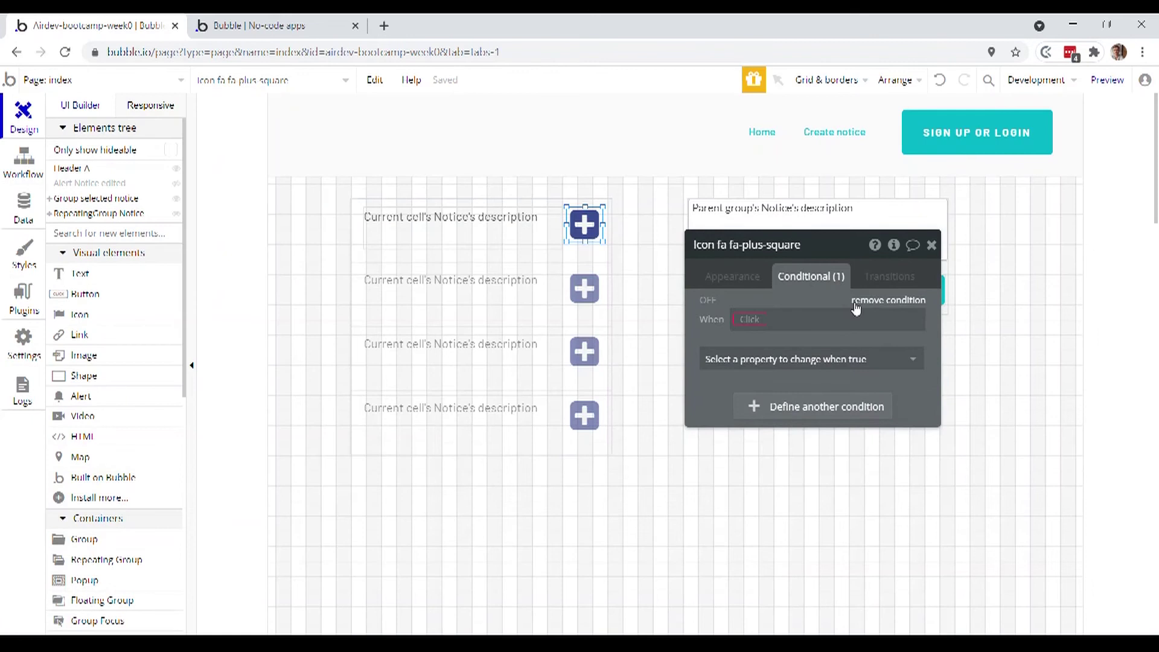
Remove the empty condition from the plus icon and check the running app.
left_click(853, 305)
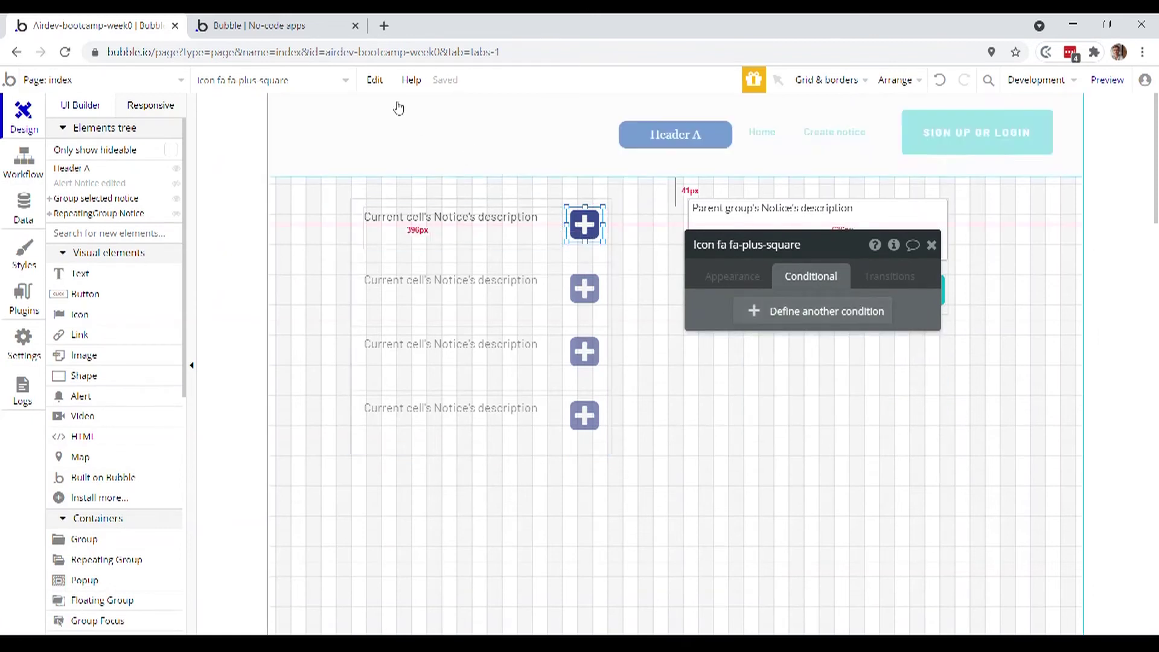
left_click(302, 24)
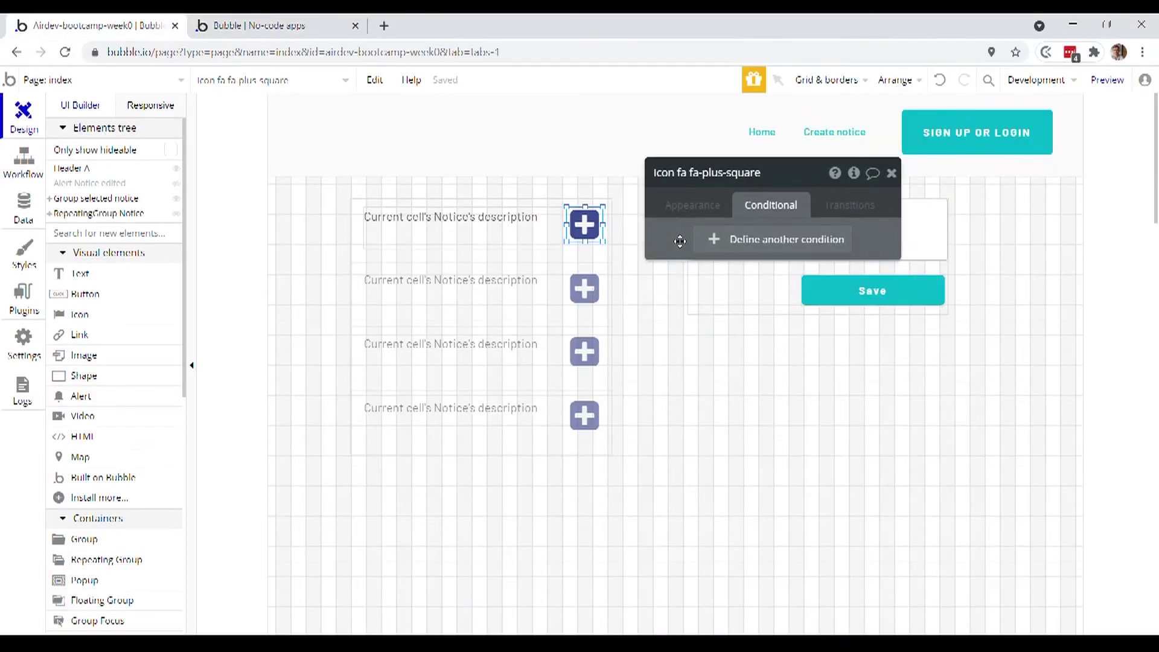
left_click_drag(680, 241, 720, 286)
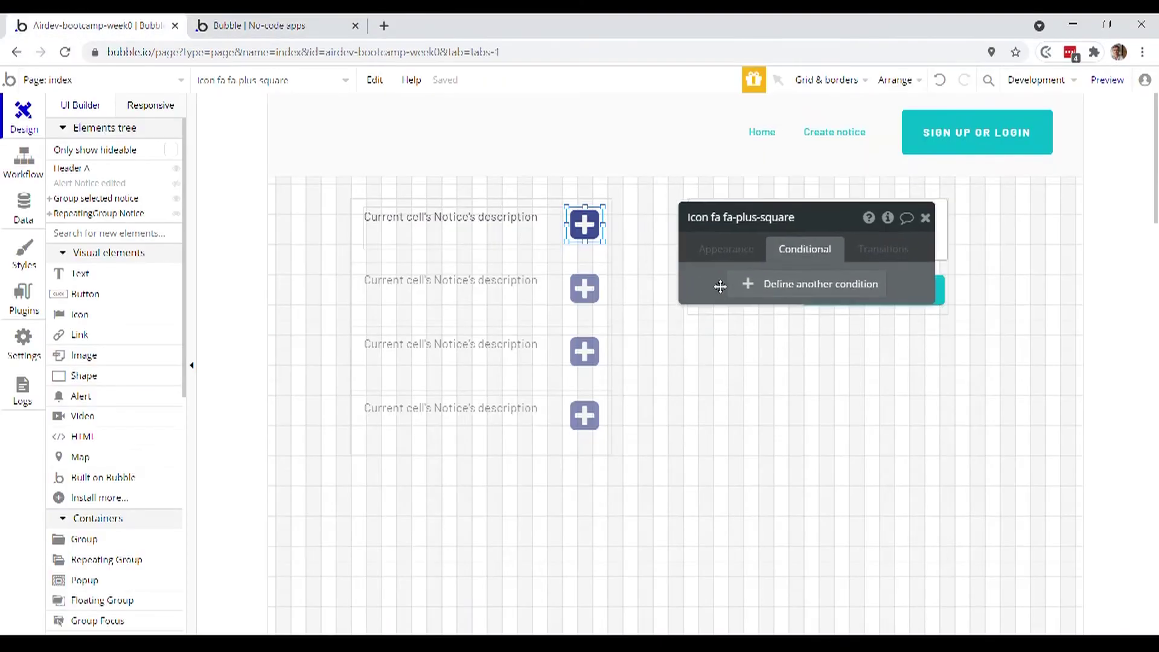
Define a condition on the plus icon: when Current User's favourite-notices contains Current cell's Notice.
left_click(745, 294)
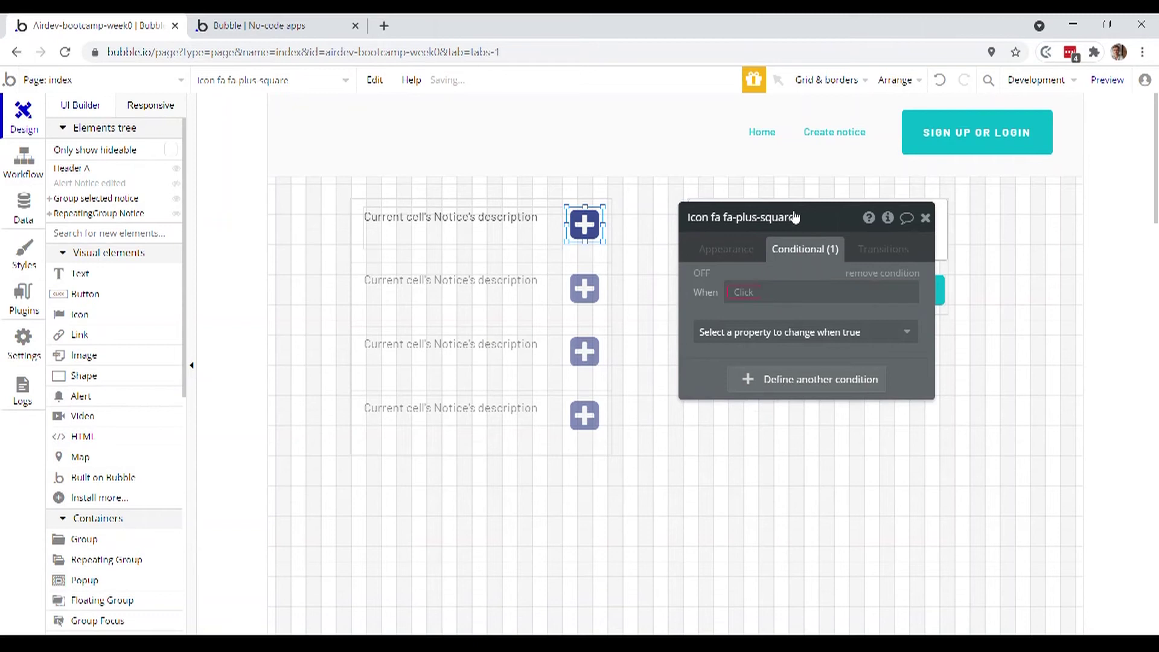
left_click(741, 296)
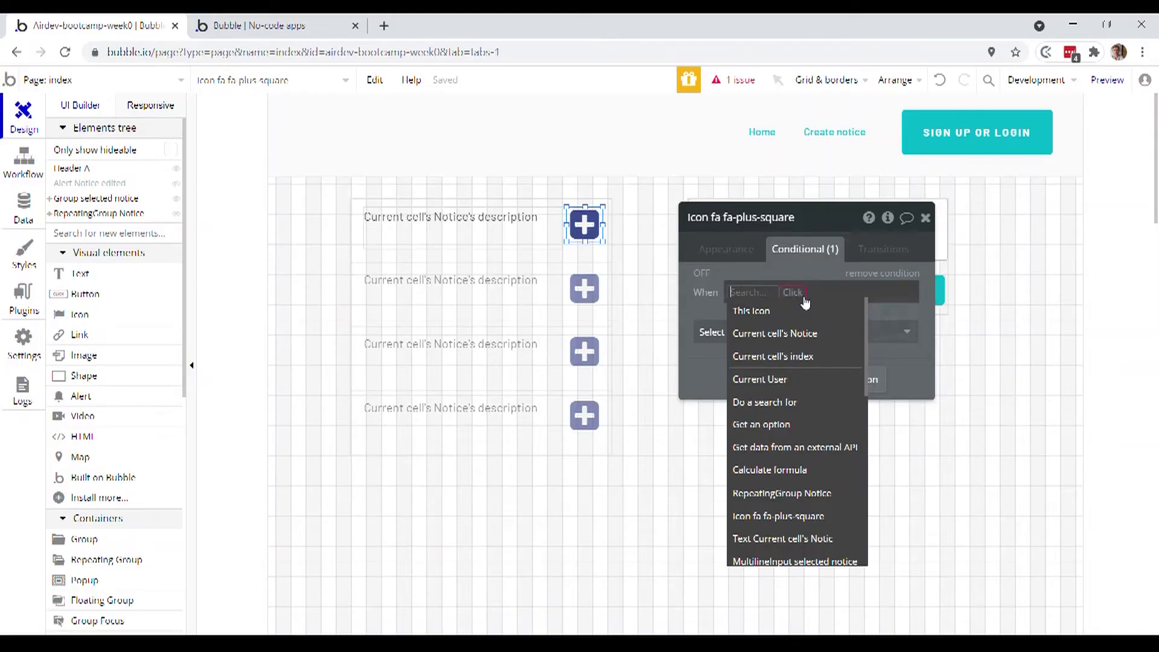
left_click(785, 380)
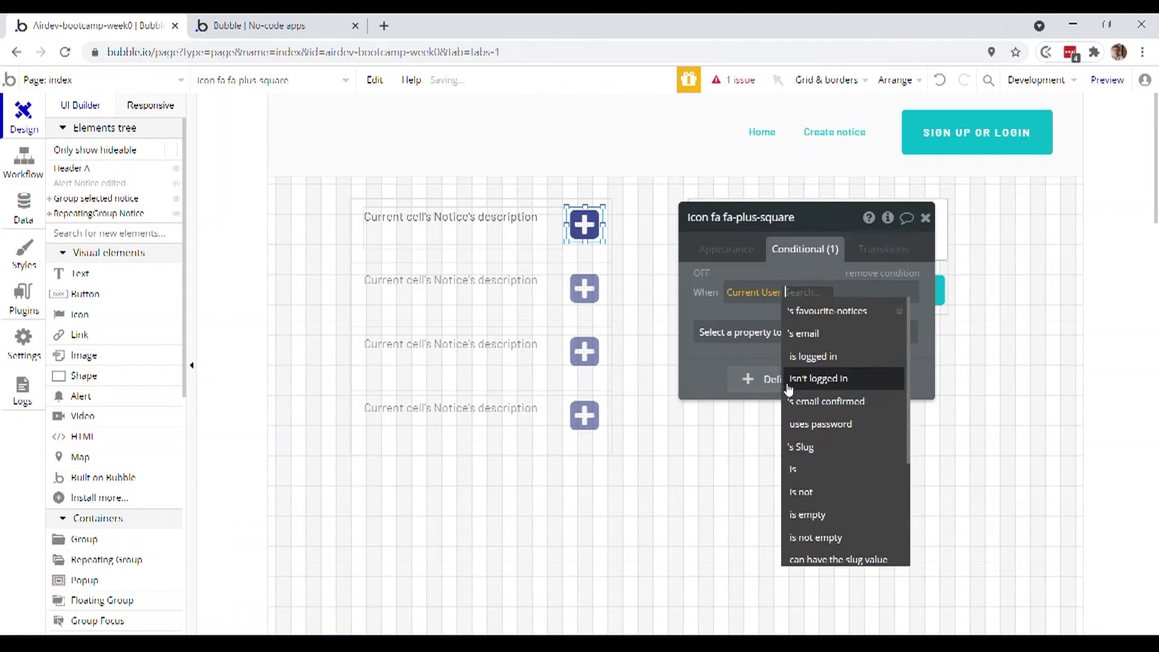
left_click(848, 310)
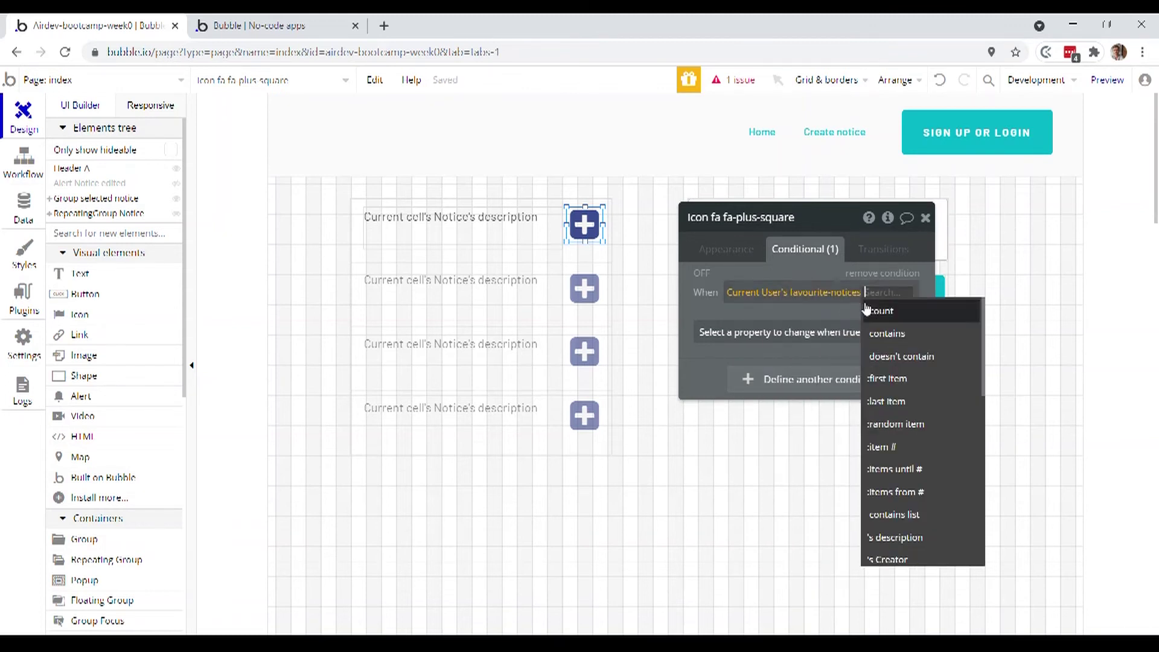
left_click(949, 339)
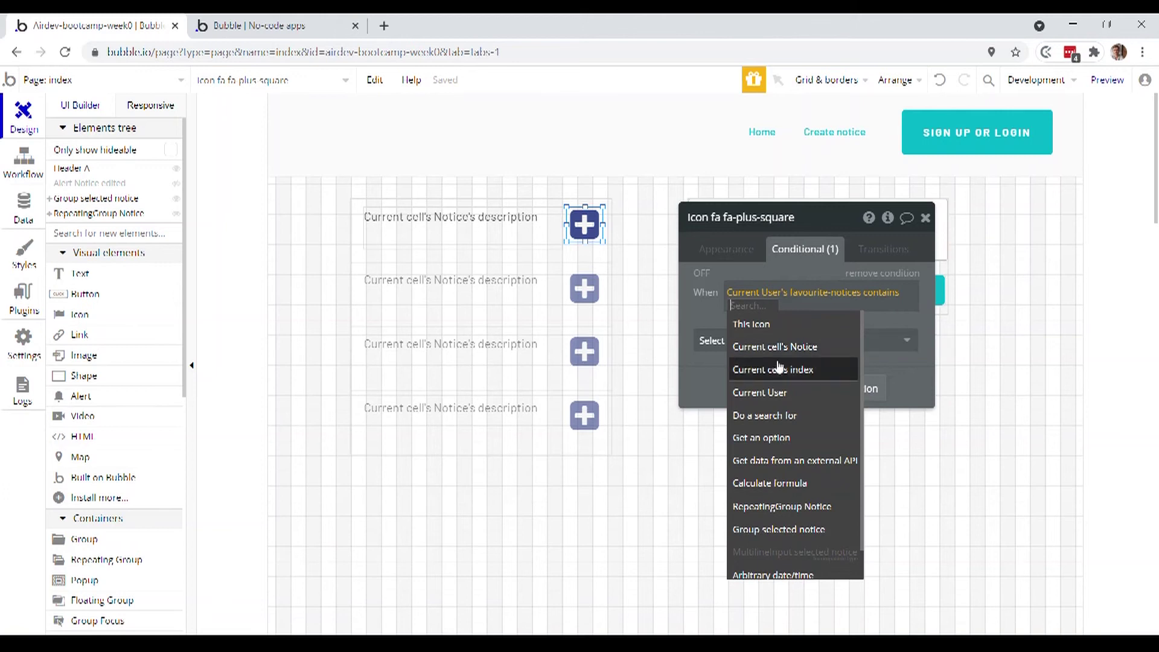
left_click(808, 347)
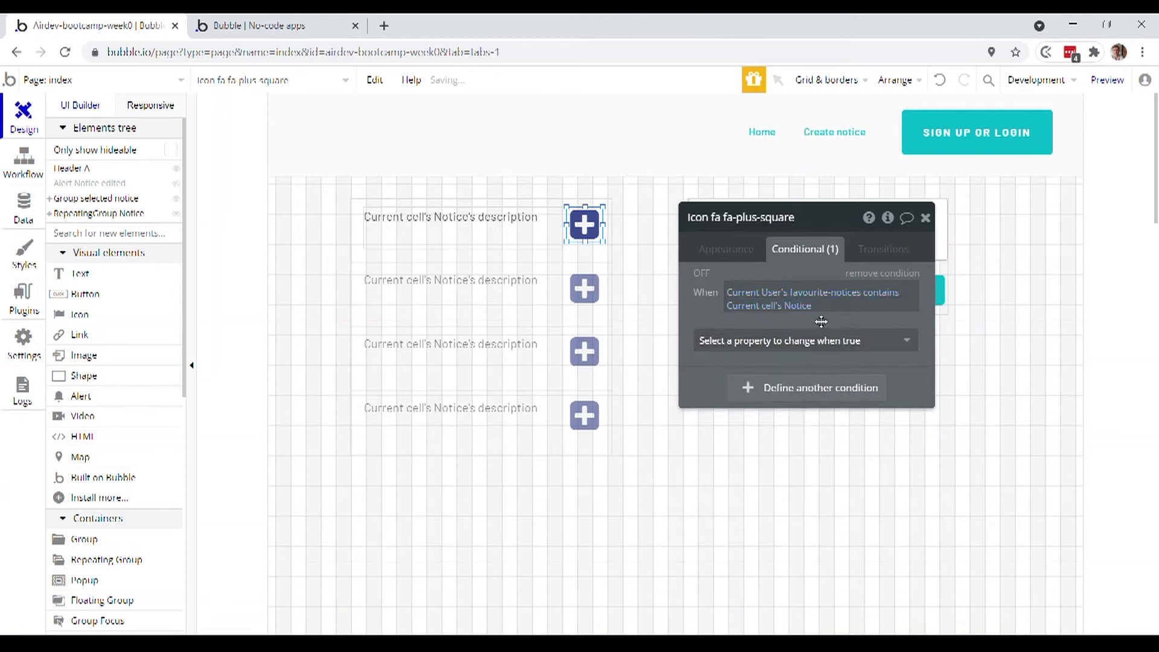
Make the plus icon's condition change Icon color to pink, and check the result in the running app.
left_click(830, 329)
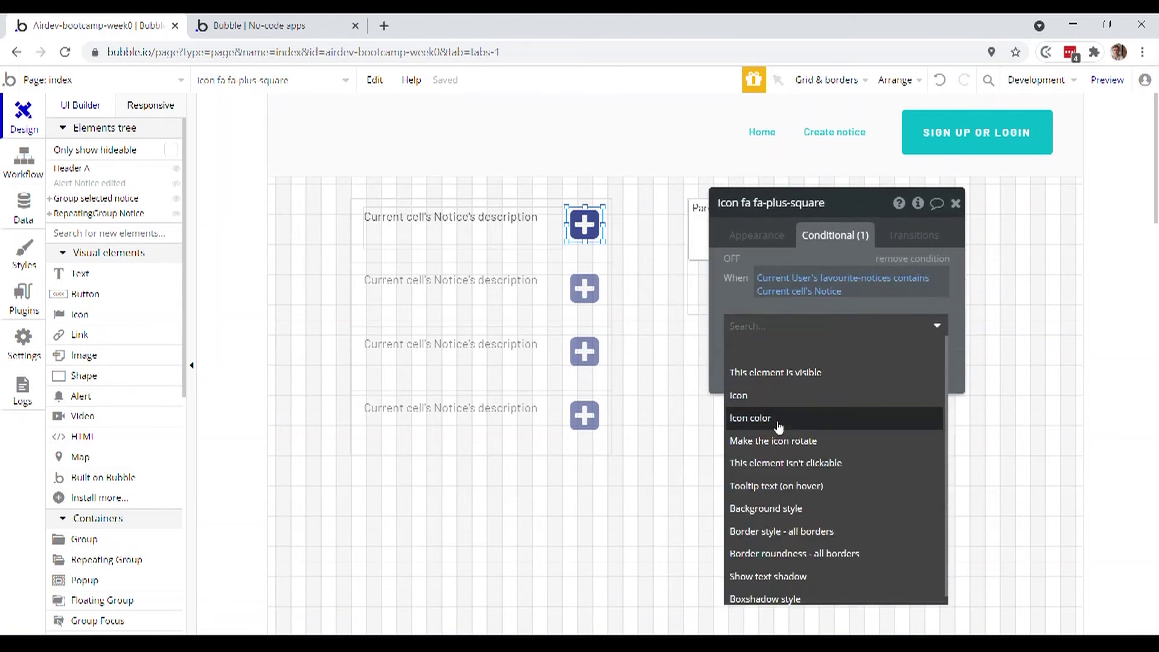
left_click(778, 426)
left_click(894, 321)
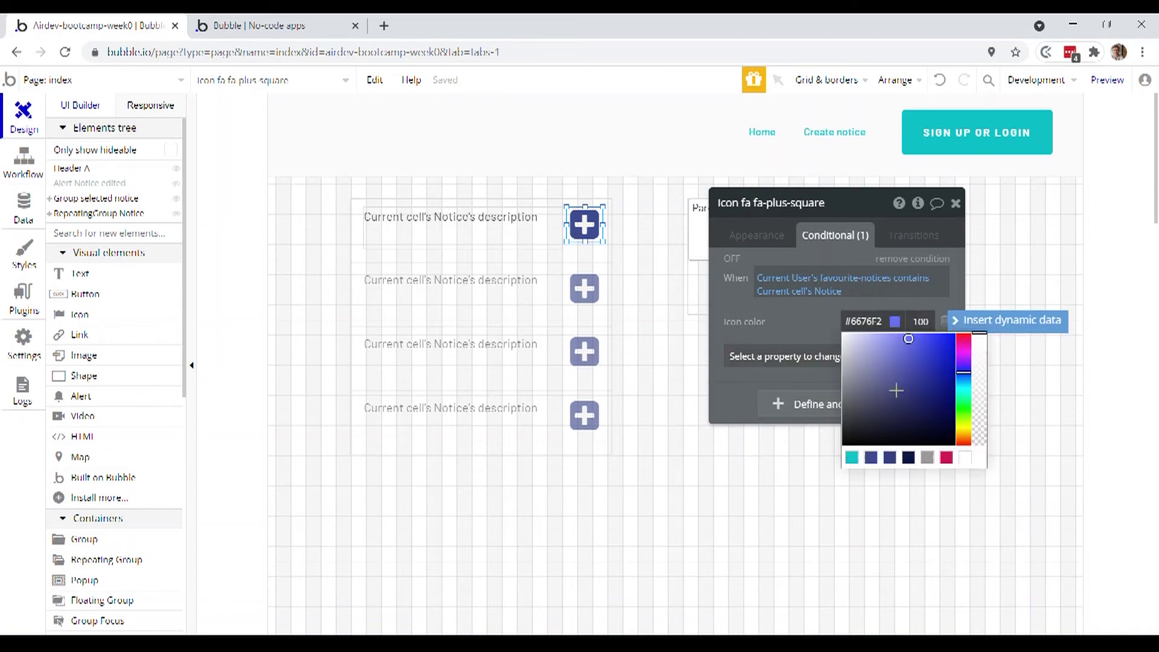
left_click(947, 460)
left_click_drag(936, 367, 893, 340)
left_click(297, 26)
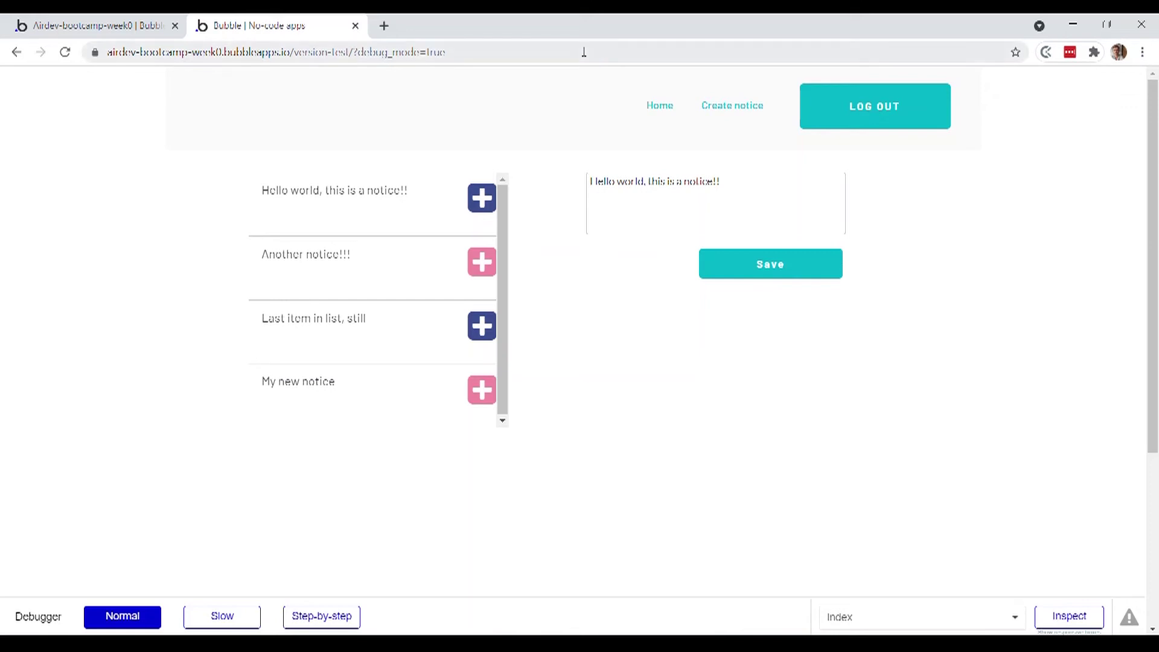
Back in the page design, add a text element below the Save button's group reading "My favourite notices".
left_click(129, 21)
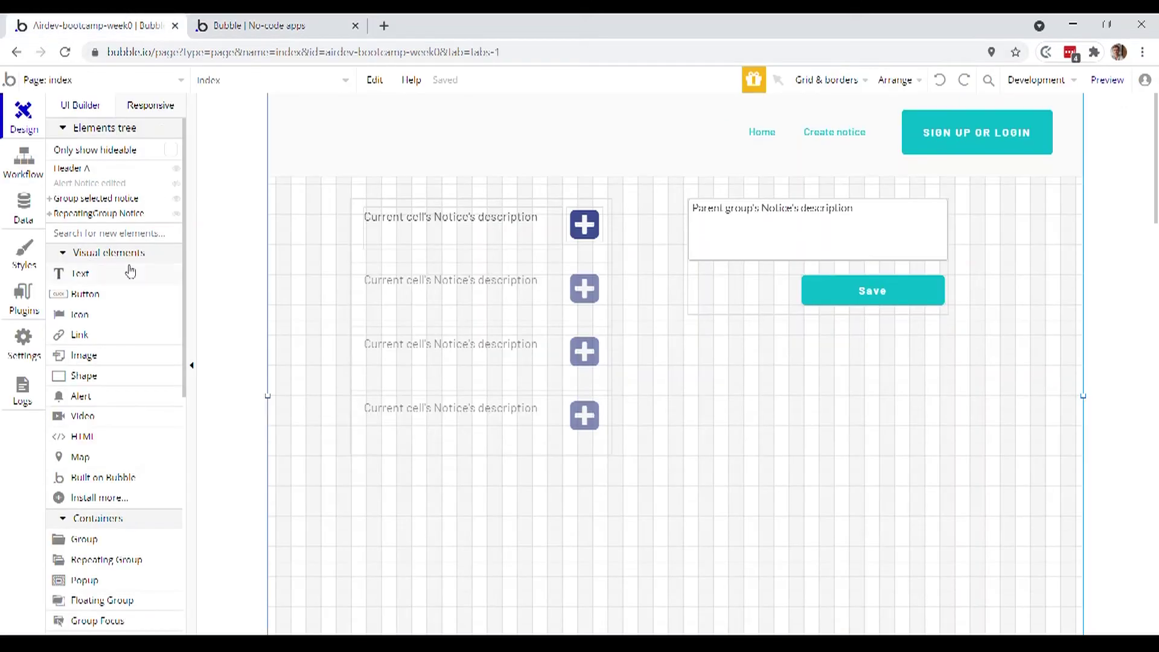
mouse_move(684, 351)
left_mouse_down()
mouse_move(929, 414)
mouse_move(977, 394)
left_mouse_up()
type("My favourite notices")
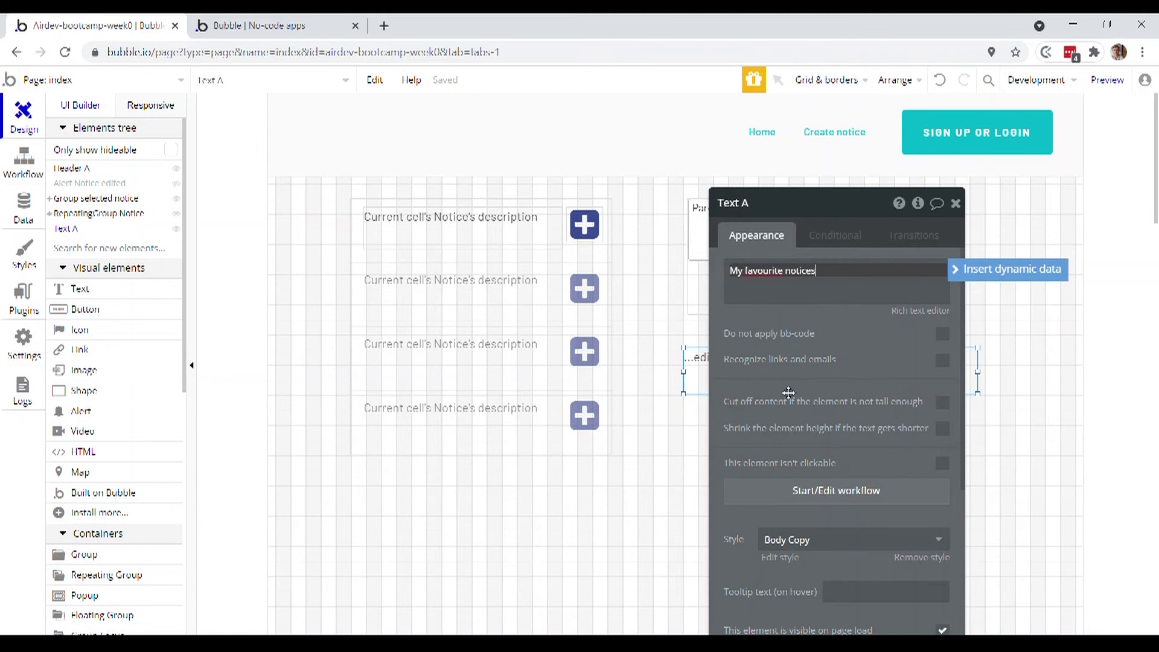
Apply the H2 Heading - Dark style to the "My favourite notices" text and reduce the element's height.
left_click_drag(789, 393, 448, 323)
left_click(507, 470)
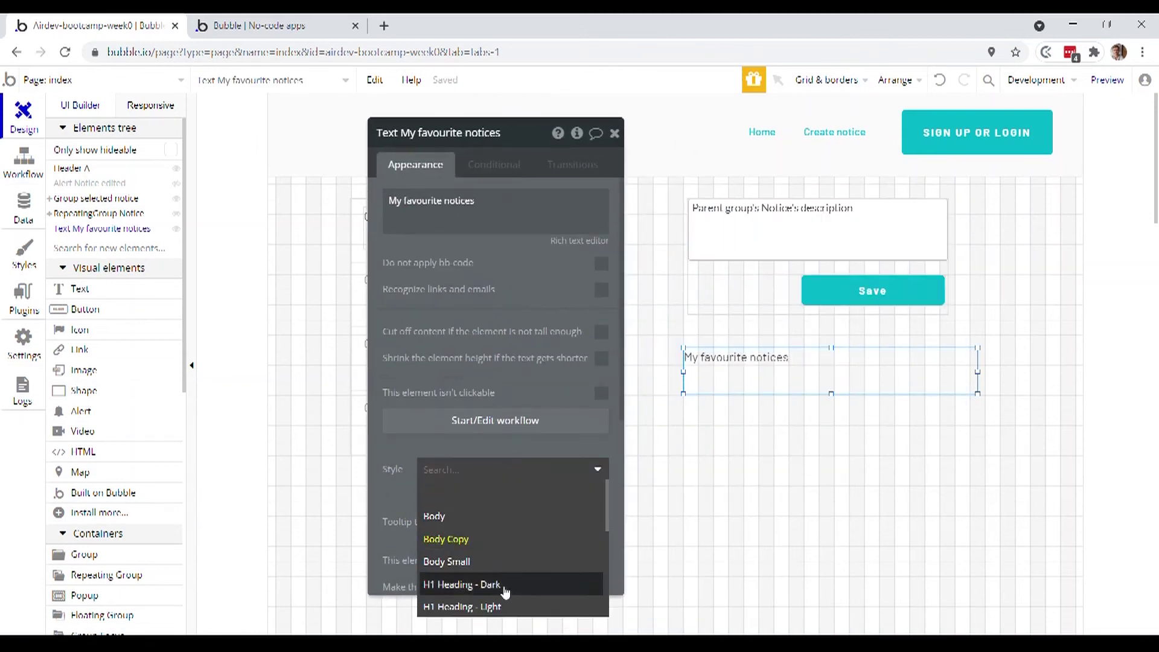
scroll(511, 579, "down", 2)
left_click(554, 536)
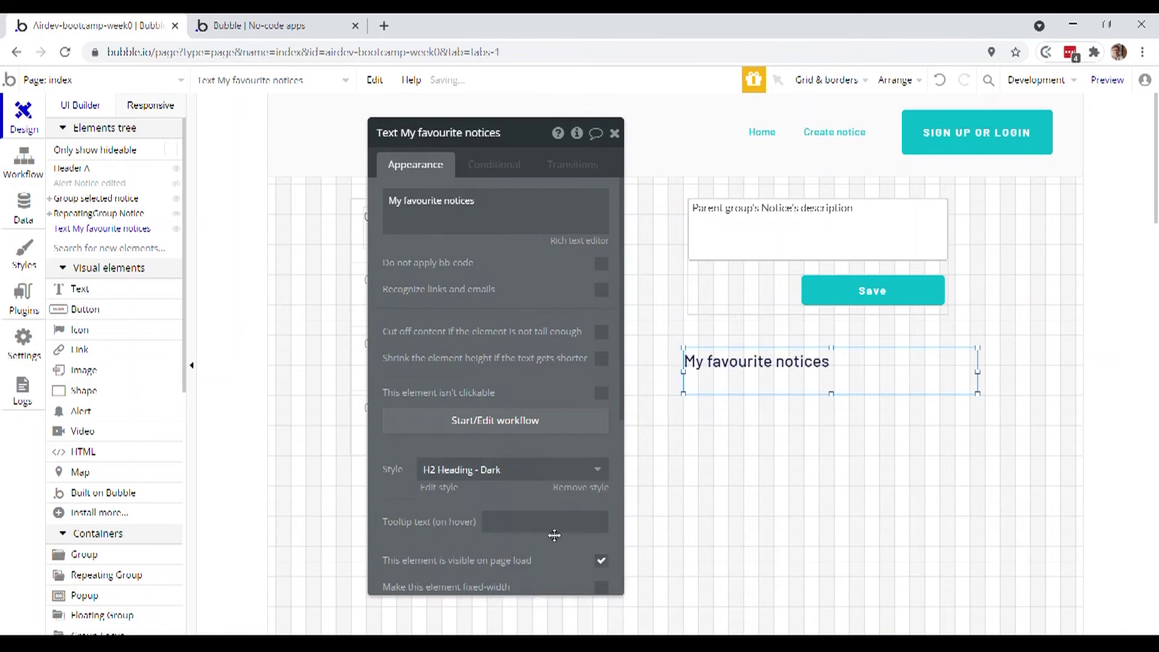
left_click_drag(831, 393, 810, 377)
Draw a repeating group about 317 px by 275 px below the favourites heading and name it "RepeatingGroup favourite notices".
scroll(148, 457, "down", 3)
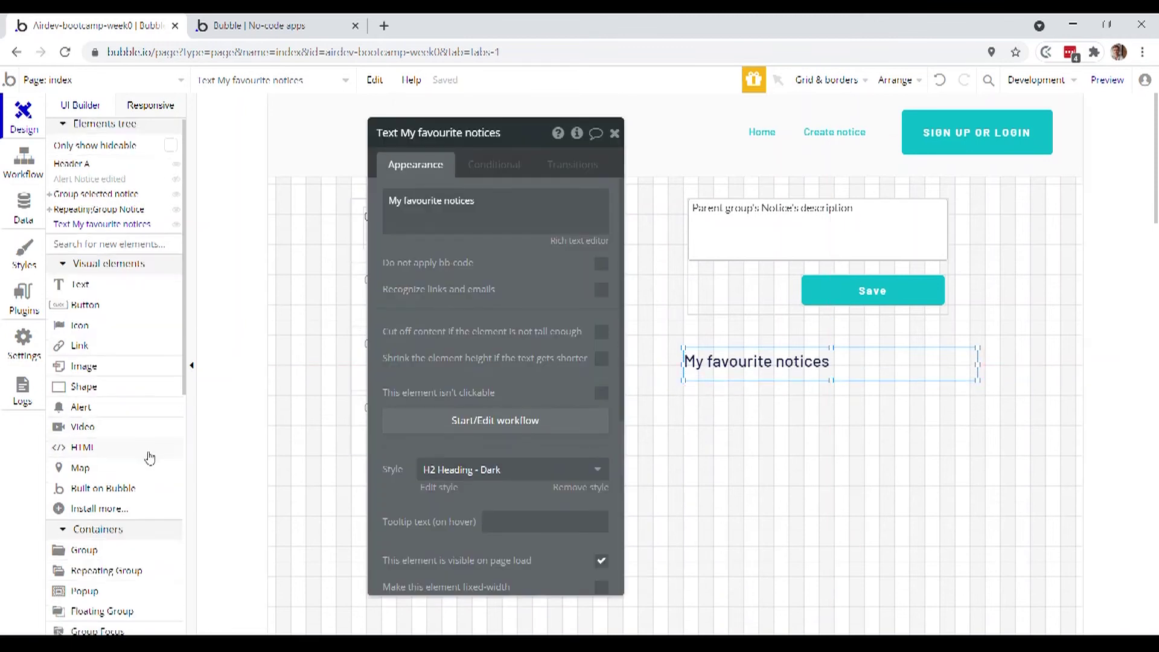
left_click(113, 425)
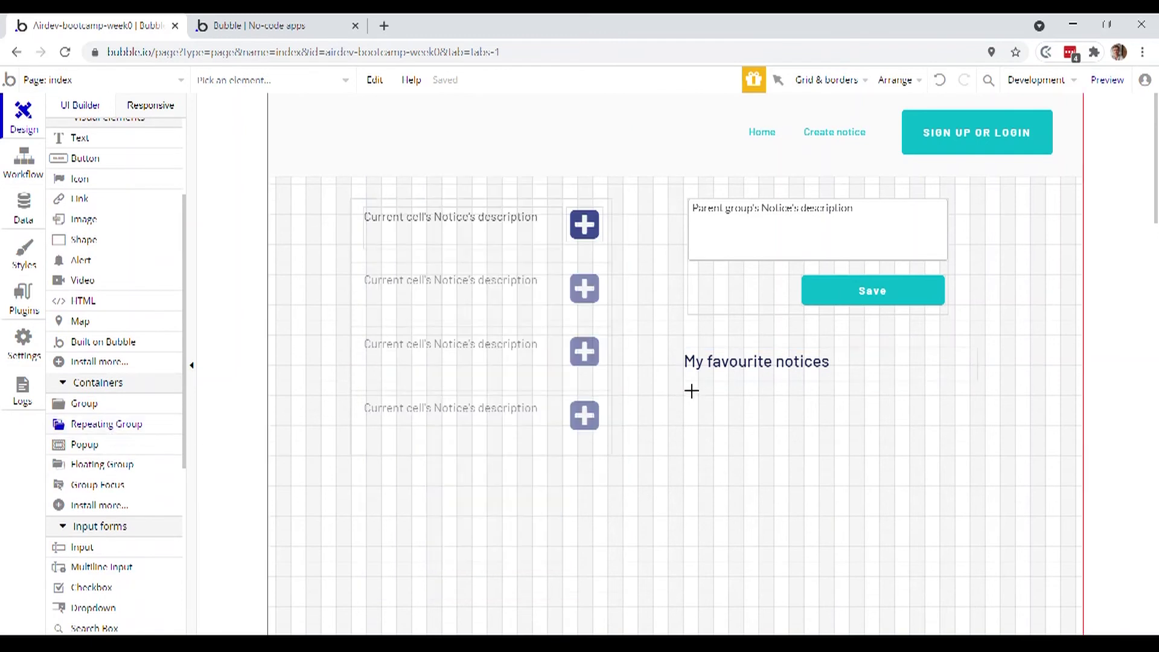
mouse_move(694, 415)
left_mouse_down()
mouse_move(857, 566)
mouse_move(925, 589)
left_mouse_up()
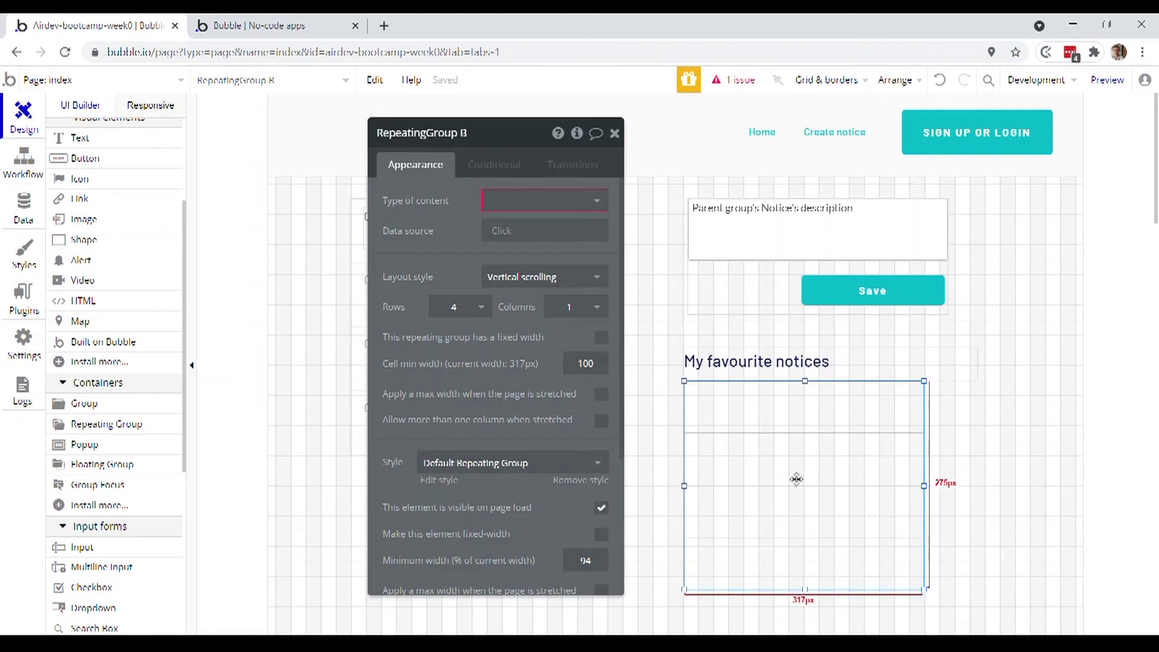
left_click_drag(482, 145, 482, 144)
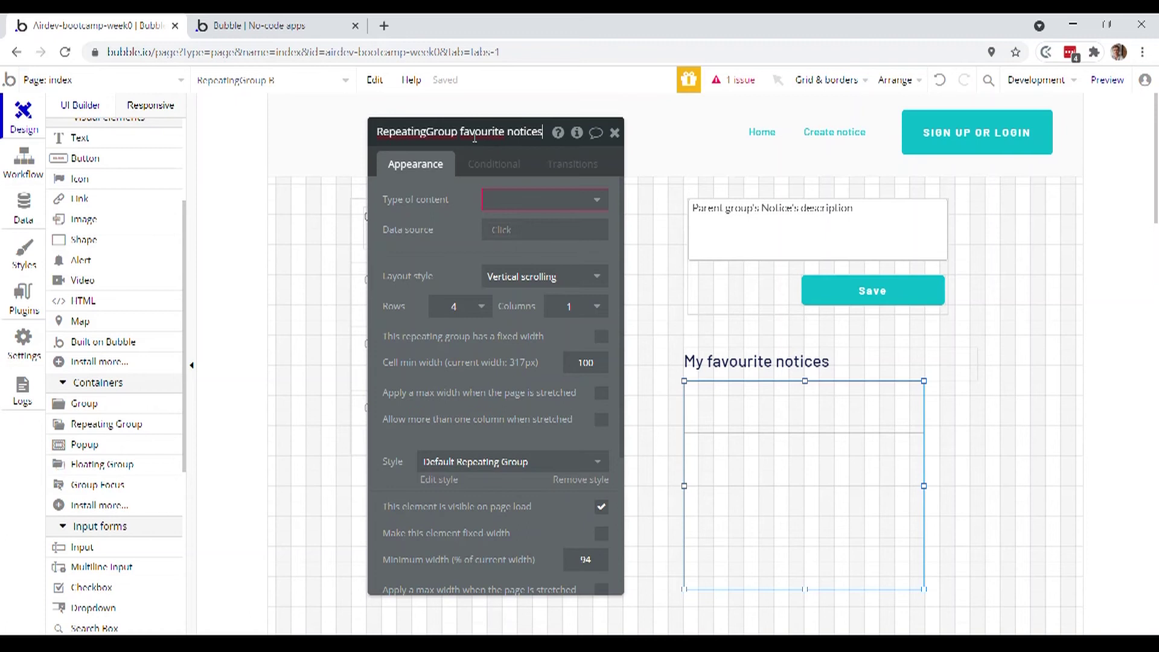
Set the new repeating group's type of content to Notice and its data source to Current User's favourite-notices.
left_click(544, 200)
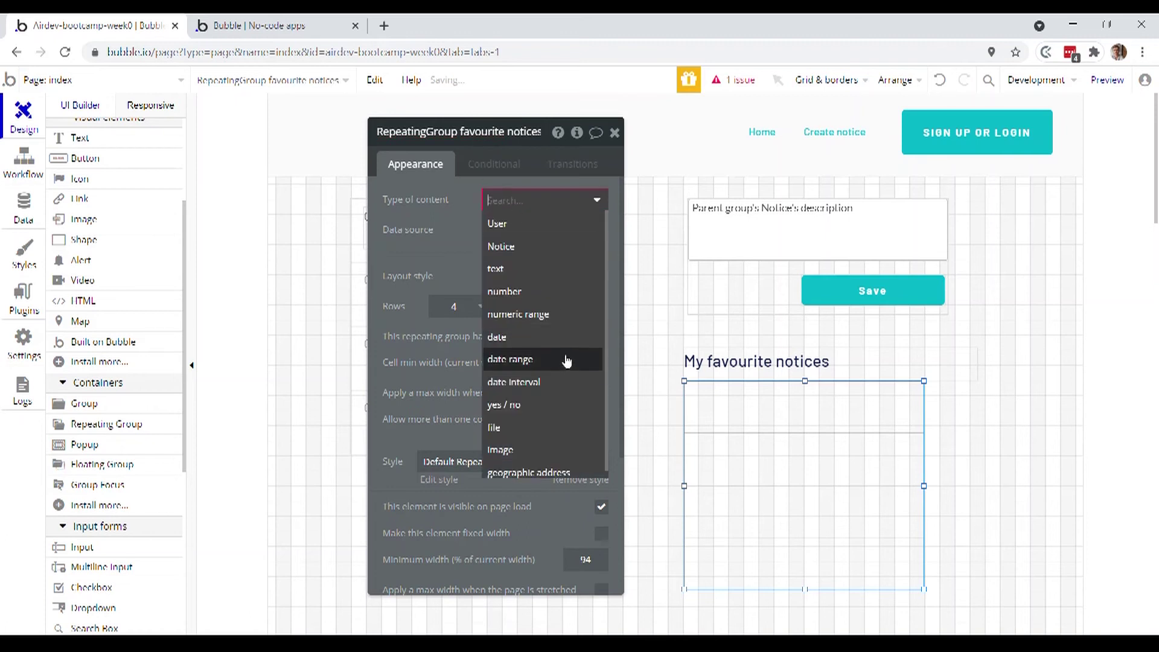
left_click(501, 246)
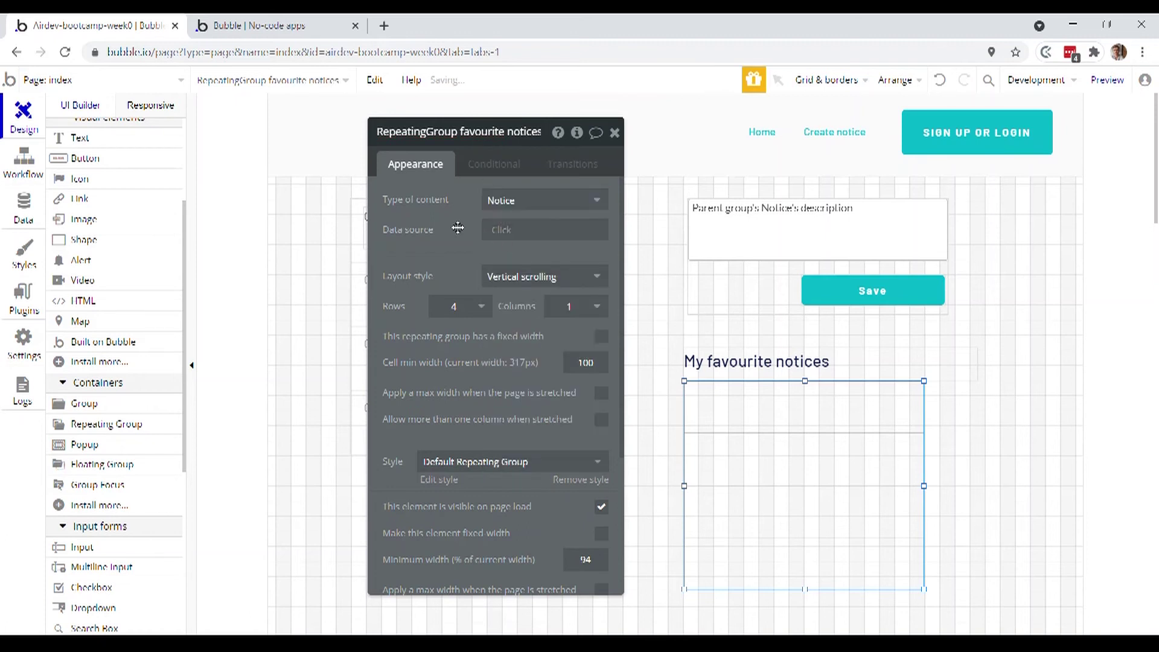
left_click_drag(457, 227, 500, 240)
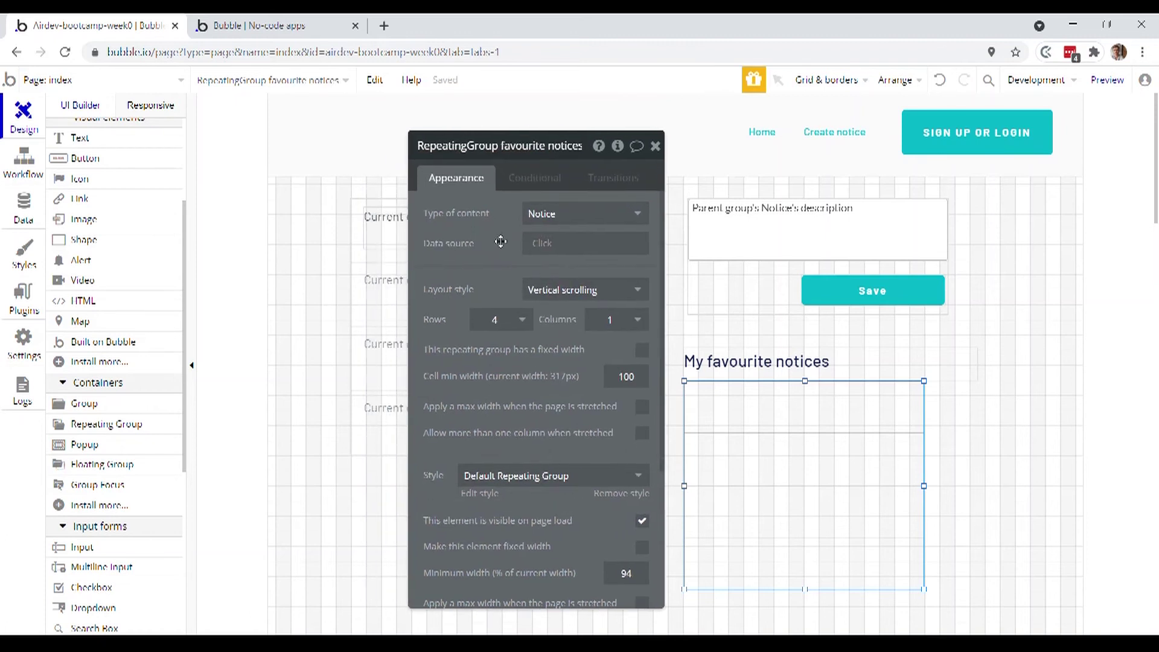
left_click(546, 250)
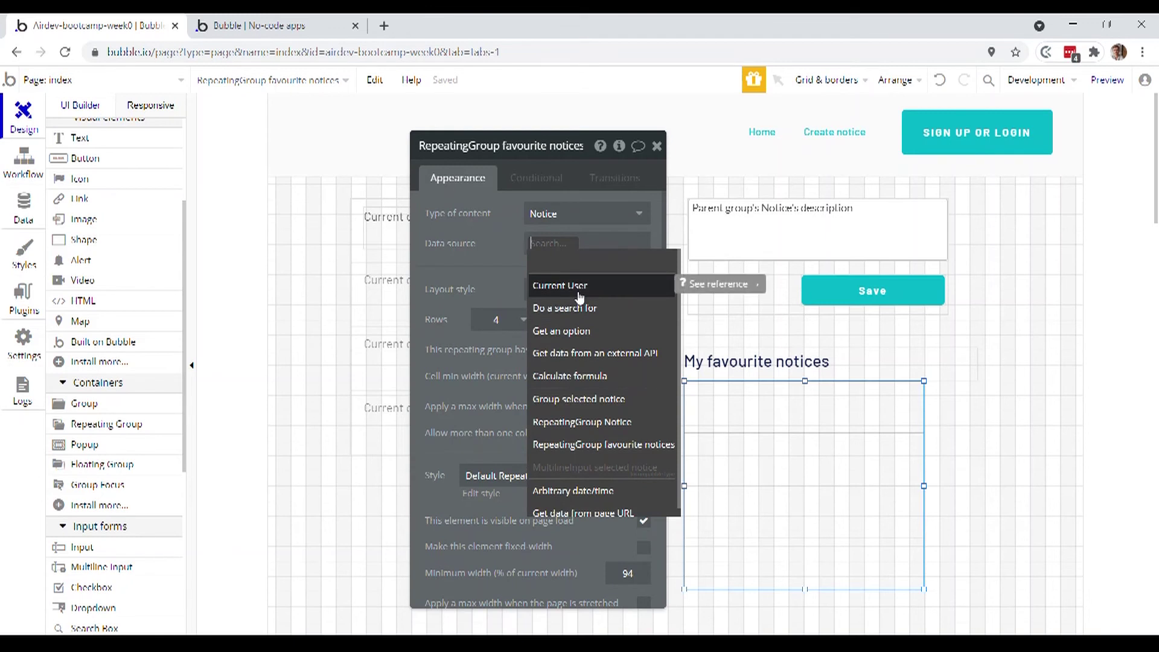
left_click(621, 291)
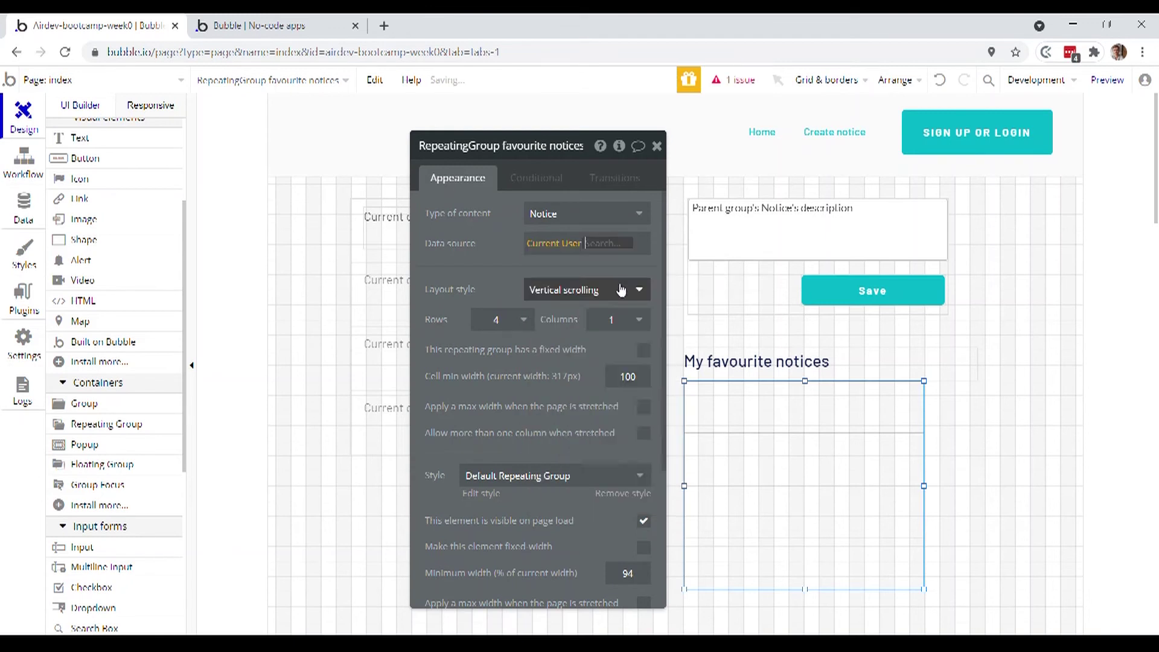
left_click(644, 263)
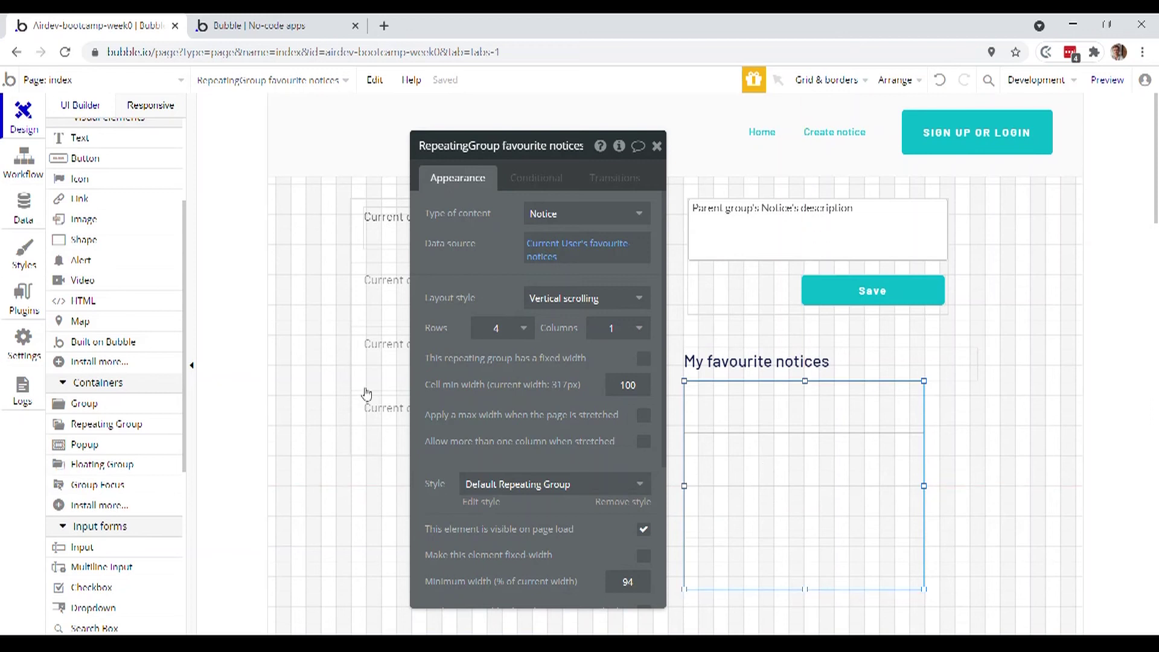
Add a text showing Current cell's Notice's description to the favourites repeating group's first cell, and check it in the running app.
scroll(137, 253, "up", 5)
left_click(110, 296)
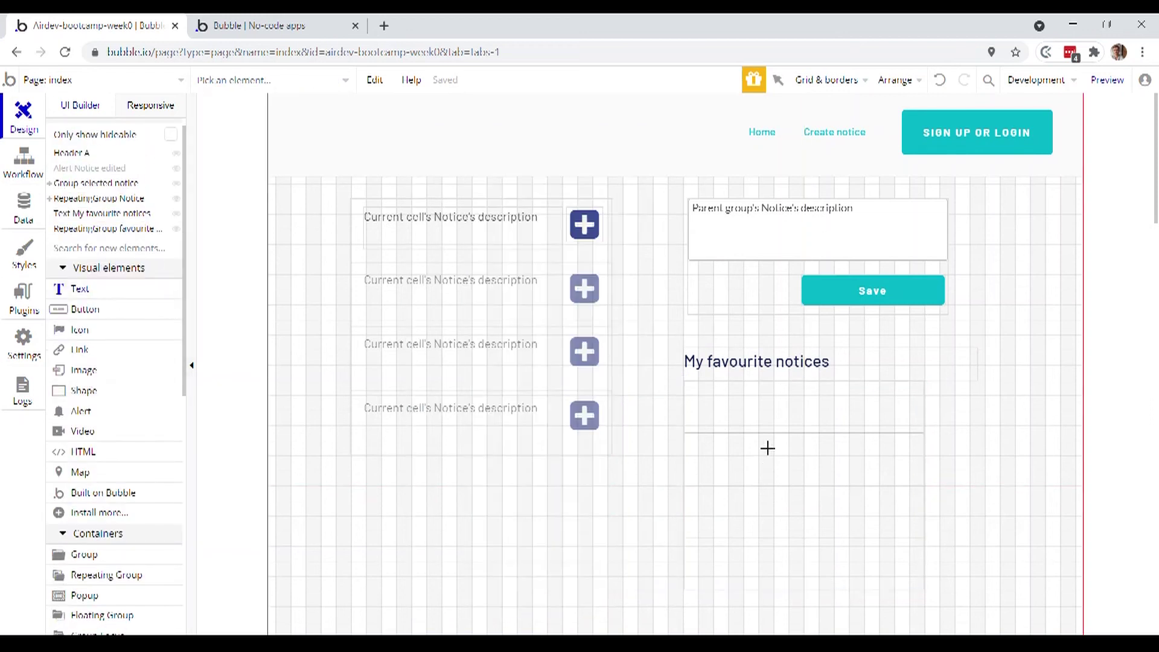
left_click_drag(699, 398, 907, 425)
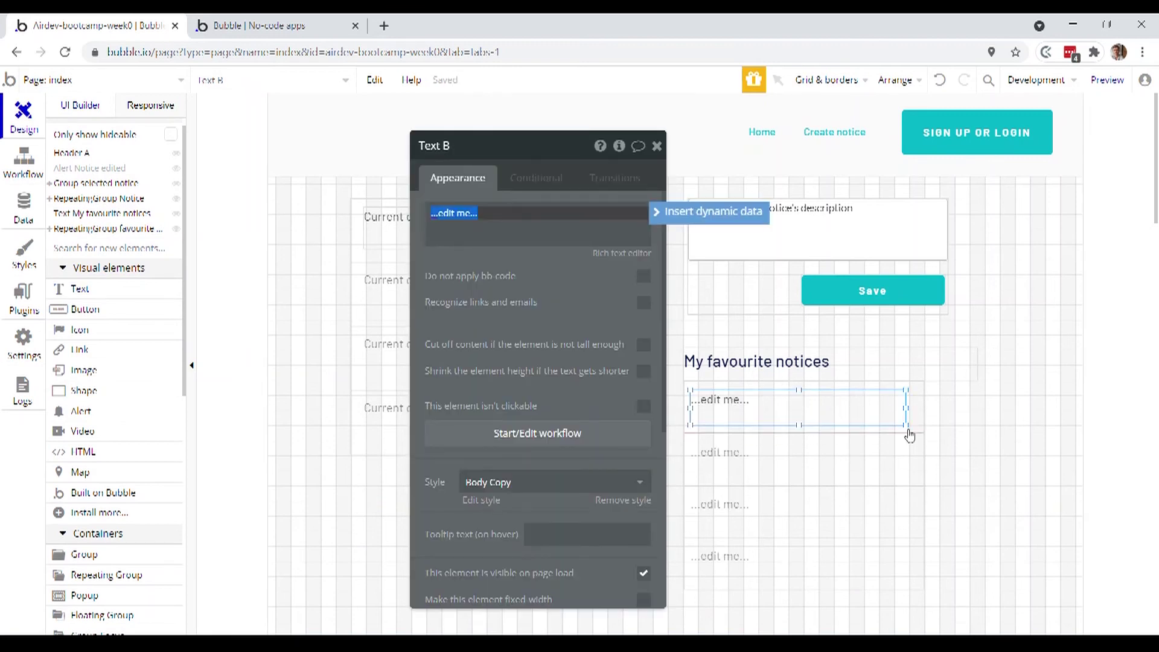
left_click(693, 216)
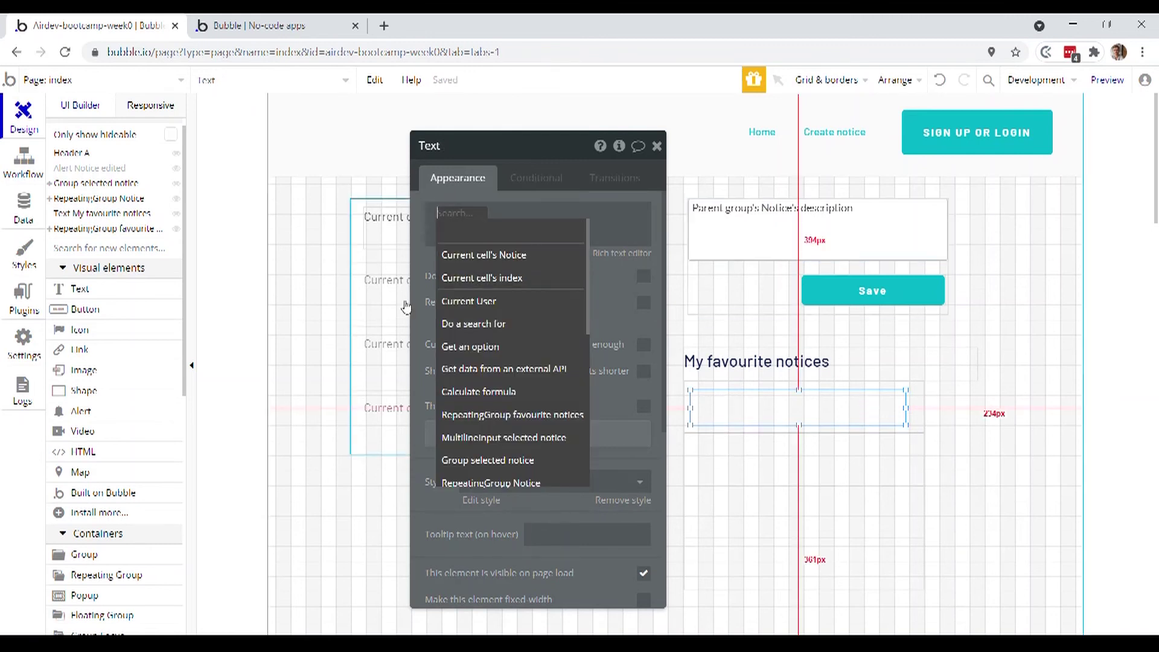
left_click(514, 260)
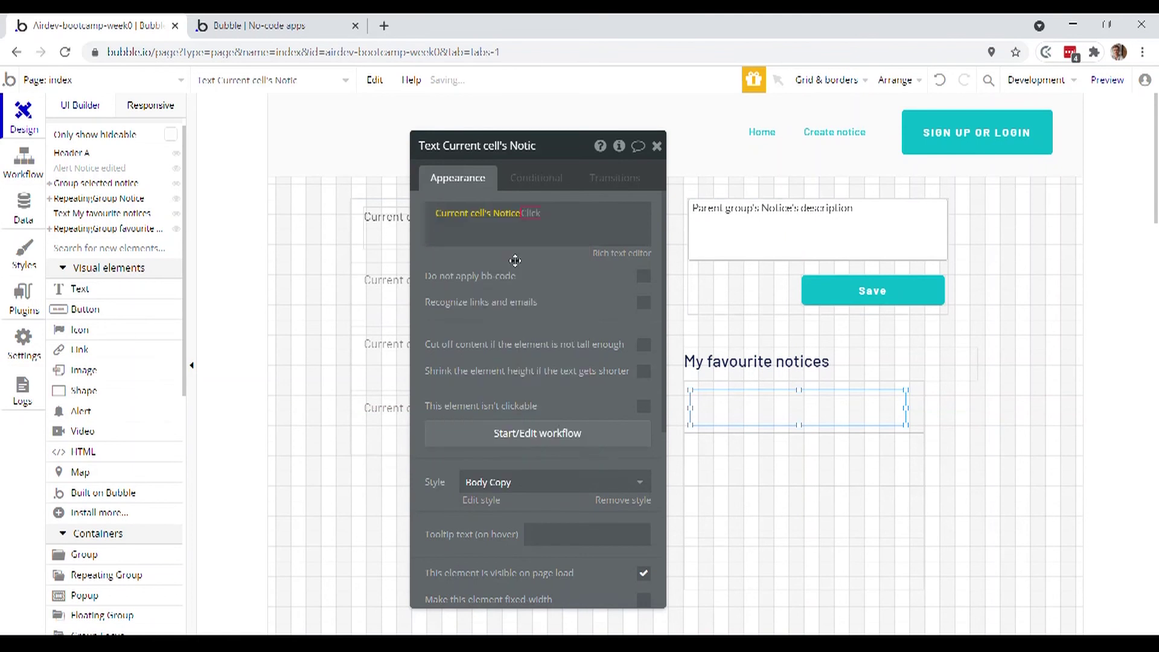
left_click(572, 233)
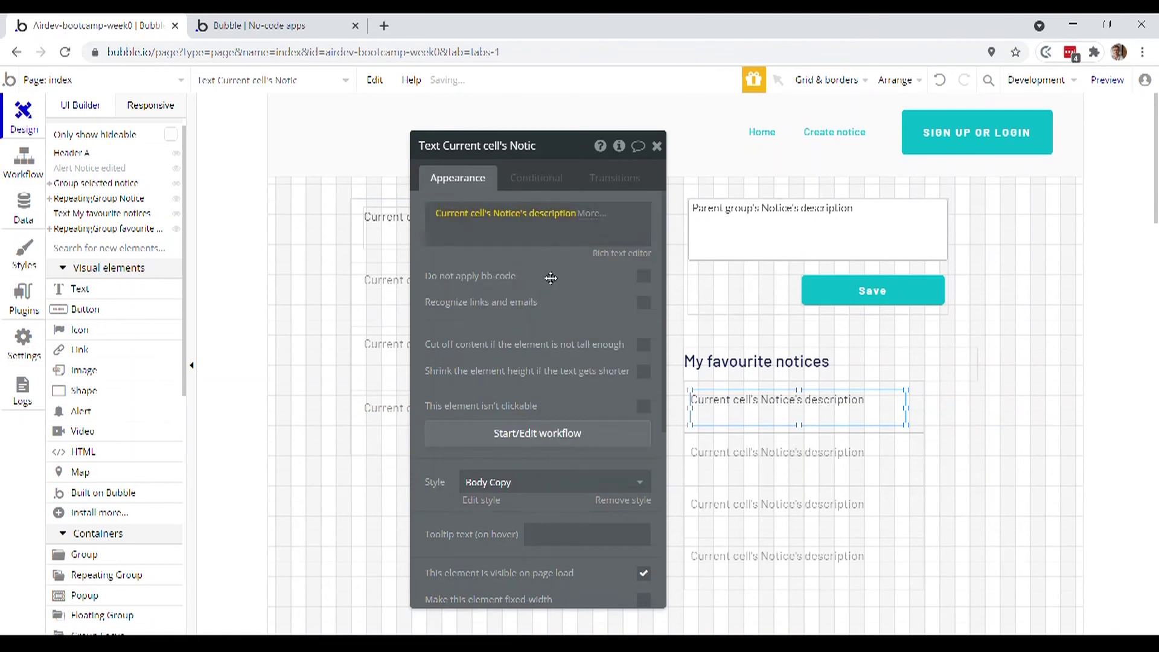
left_click(260, 26)
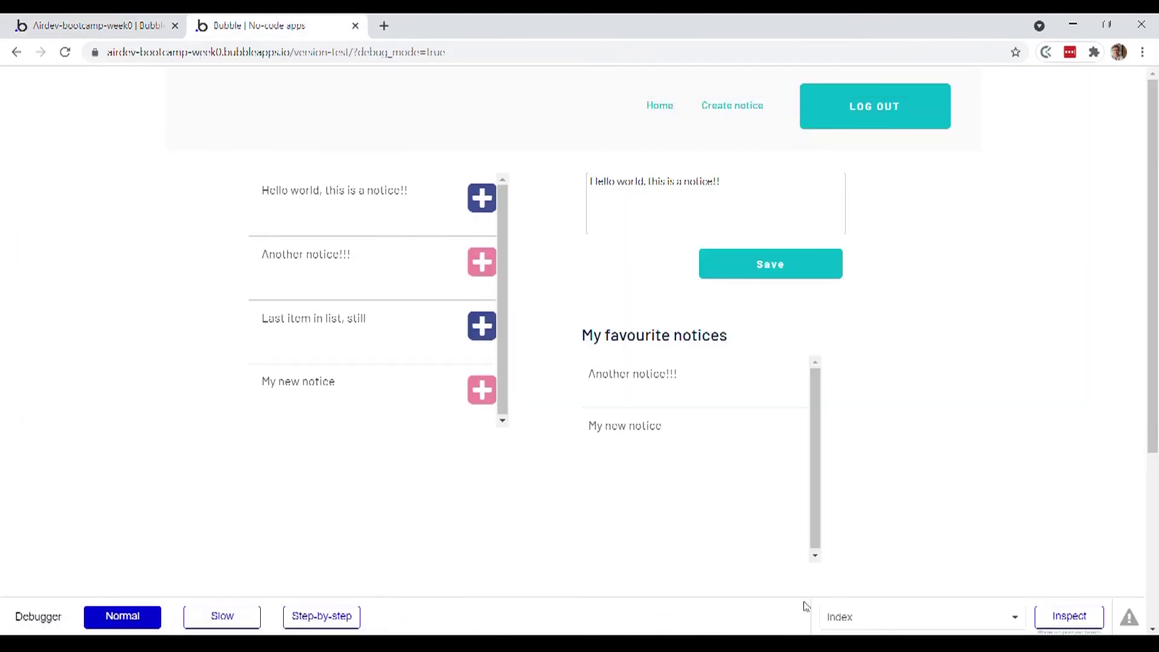